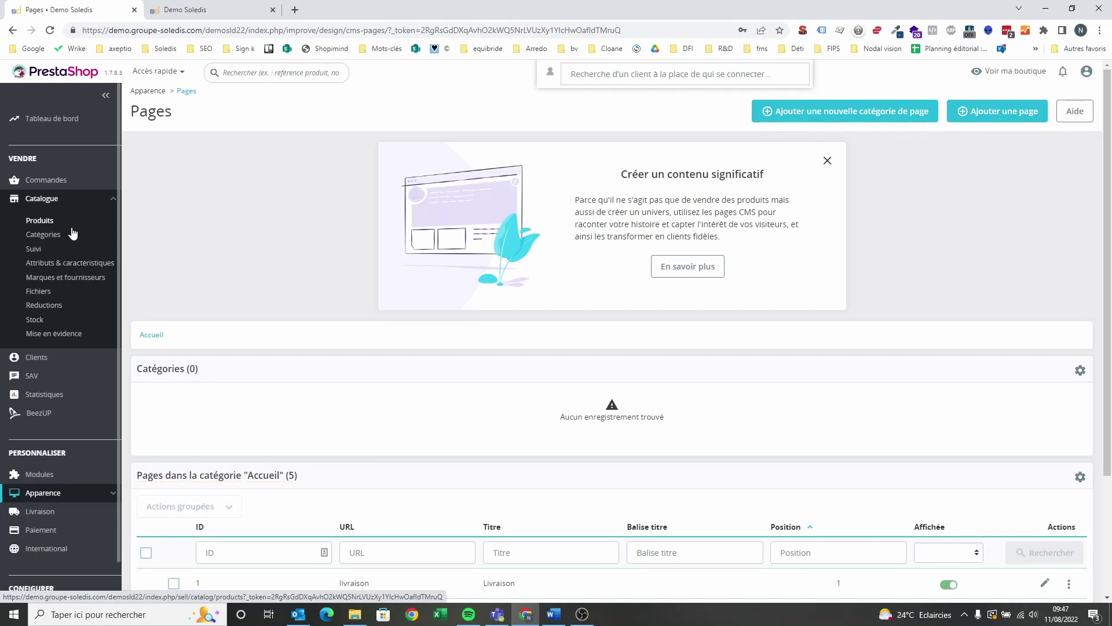
Inspect the storefront home page's meta title and description with the SEO extension and return to the back office.
key(ctrl+Tab)
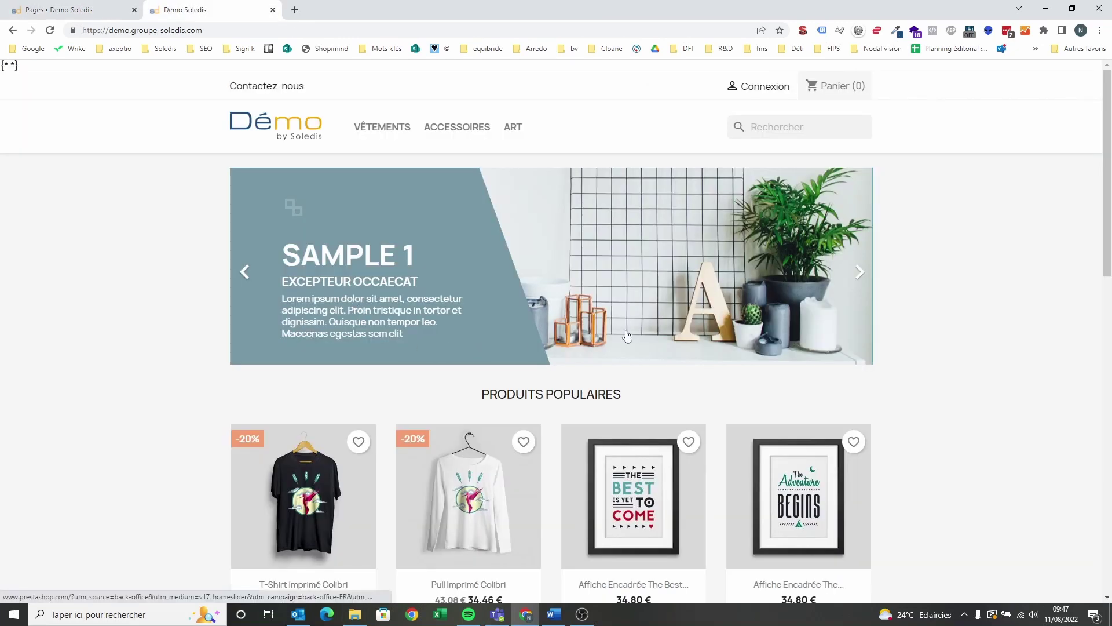
click(802, 32)
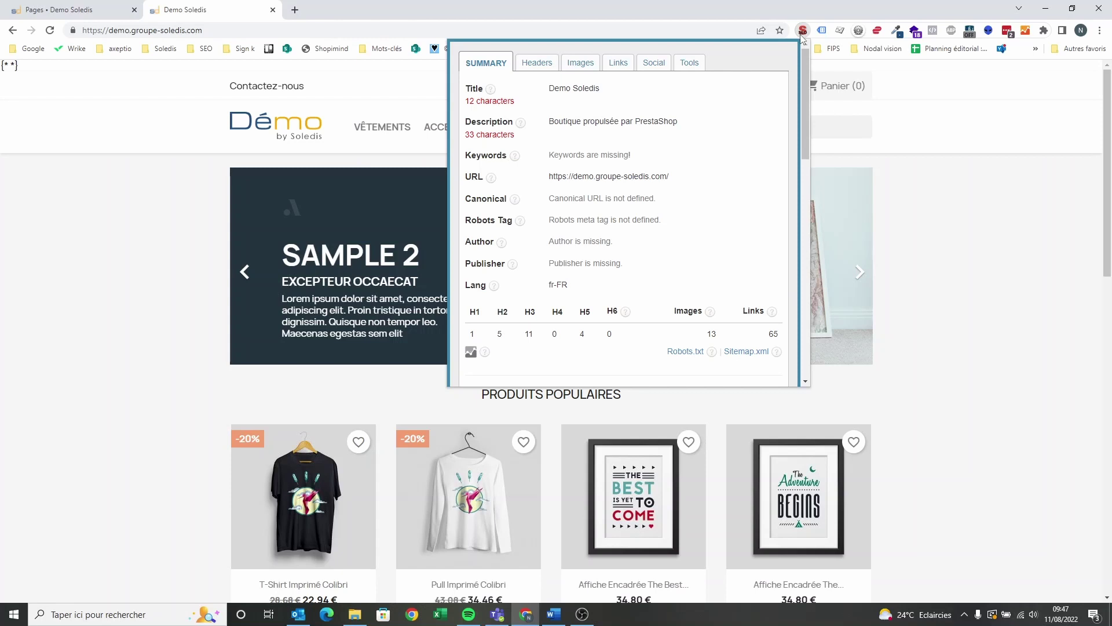
key(ctrl+shift+Tab)
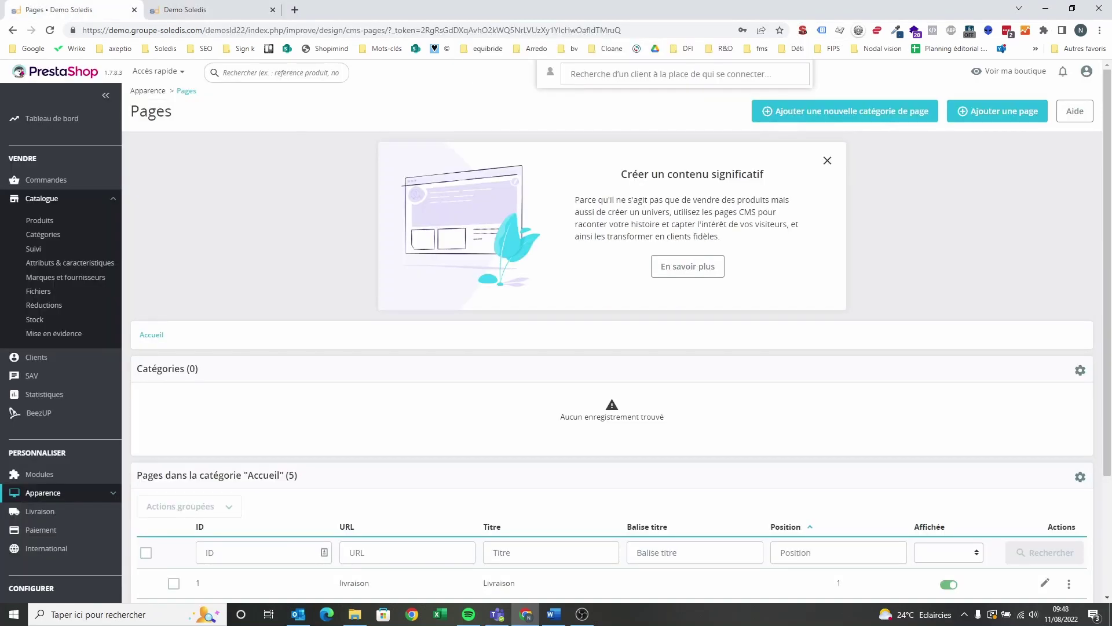
Open the index page's entry for editing in the shop's traffic and SEO settings.
scroll(96, 447, down, 5)
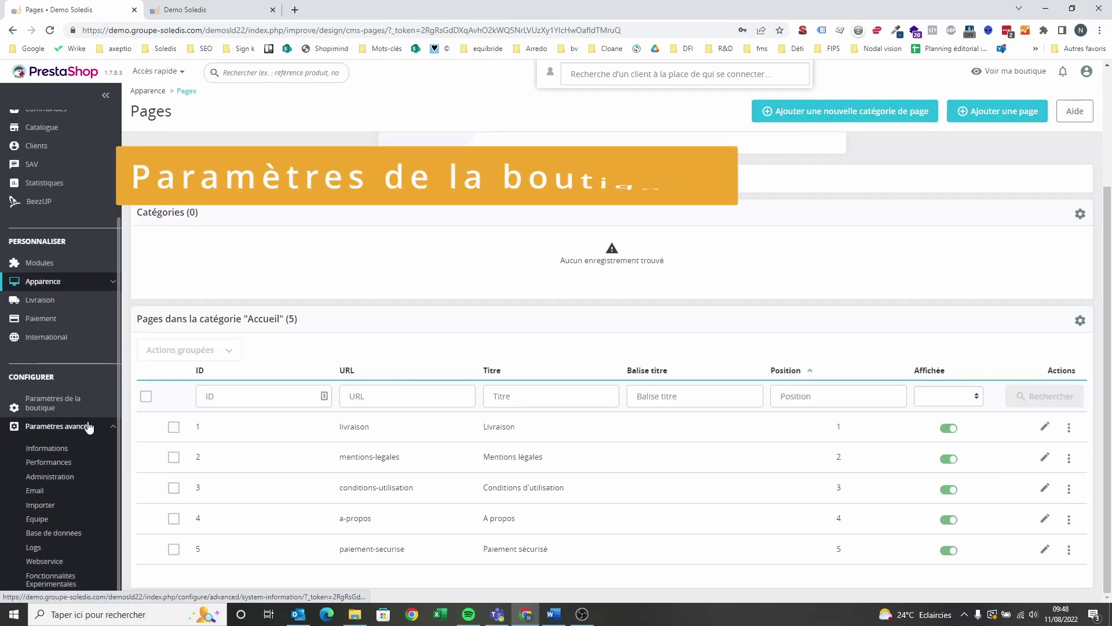
mouse_move(88, 406)
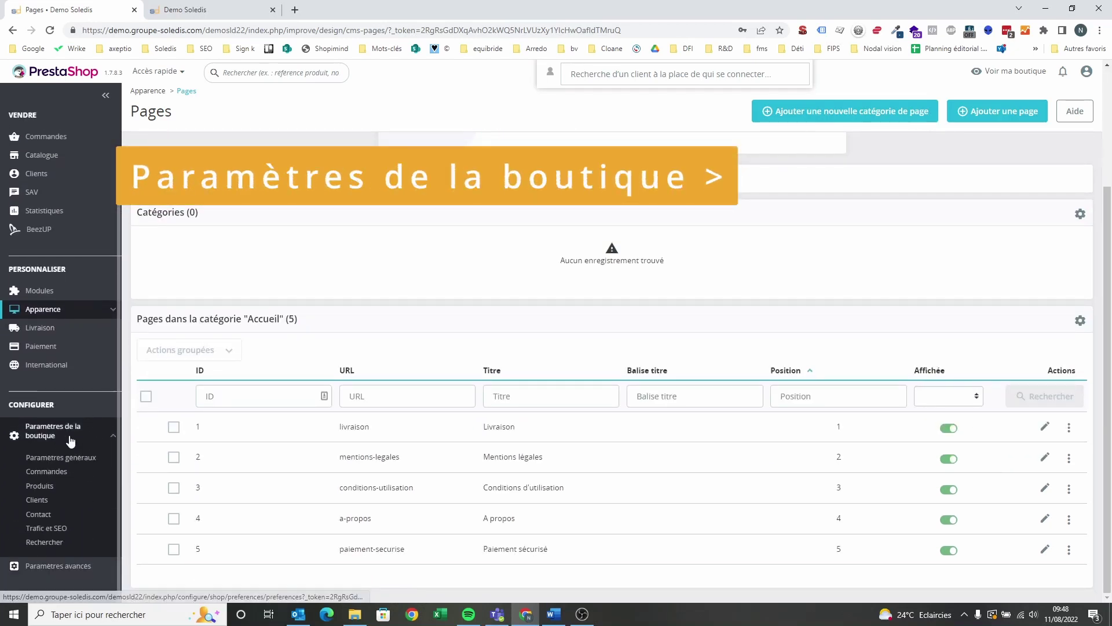
click(57, 532)
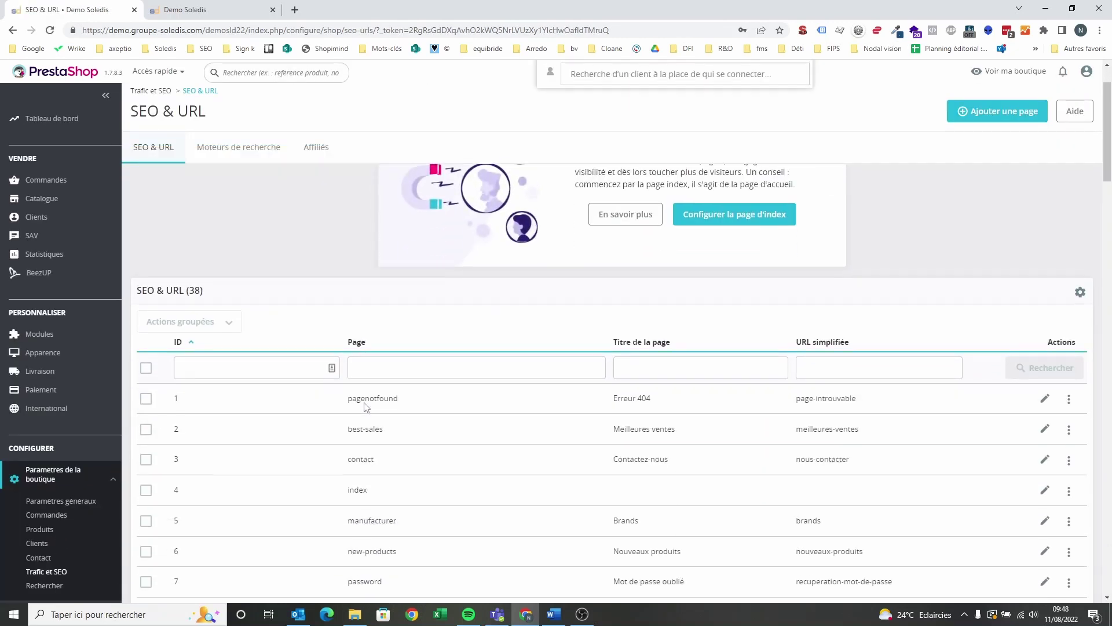
scroll(297, 397, down, 2)
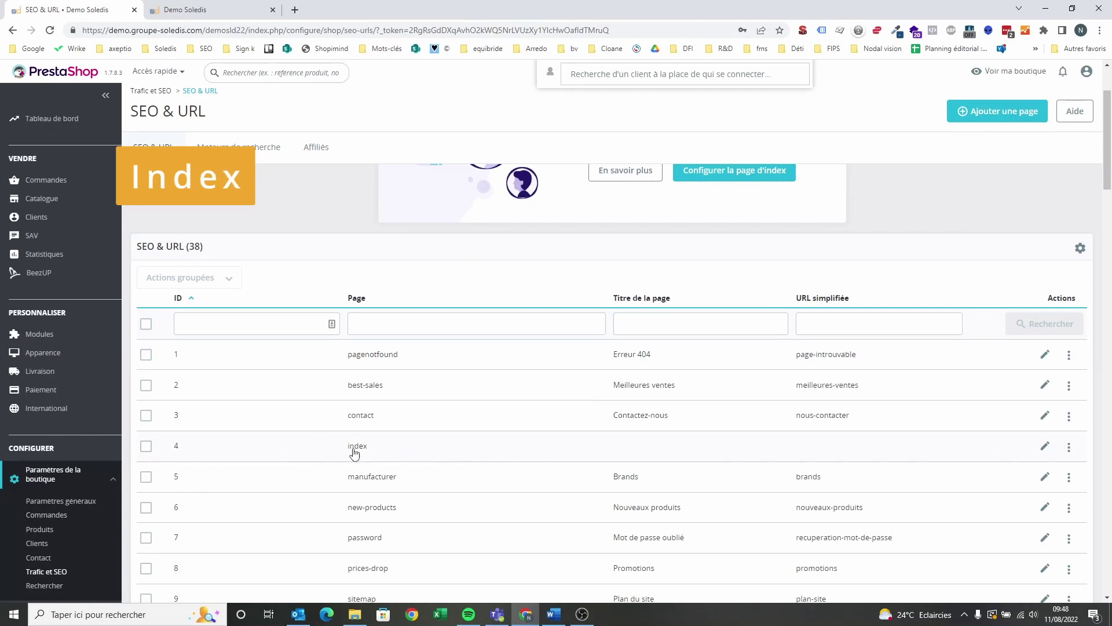
click(1045, 446)
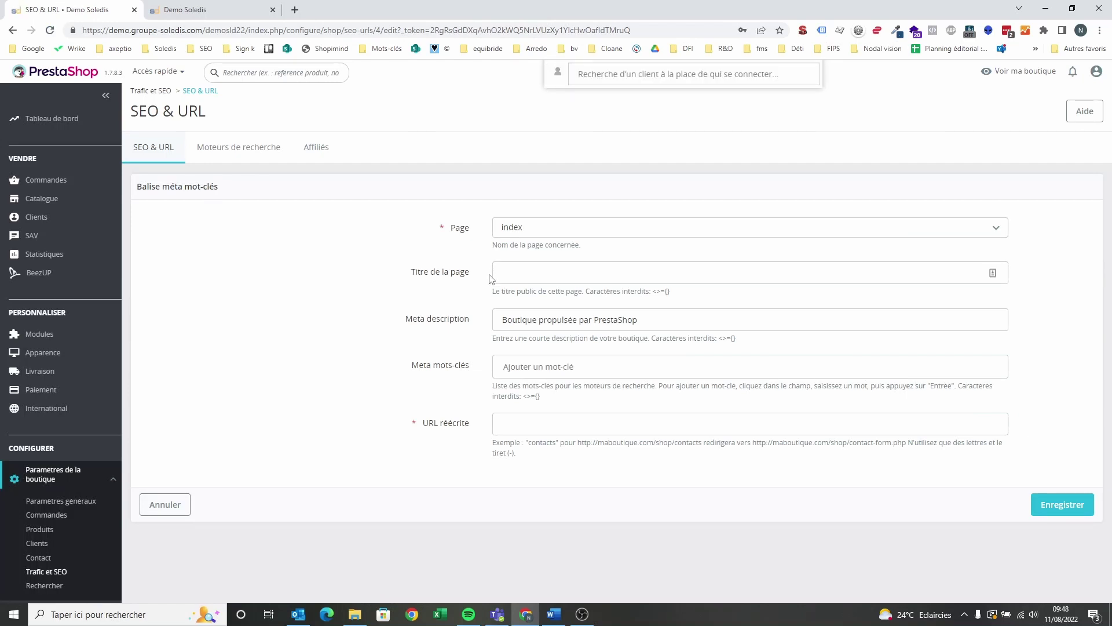
Set the index page title to "Démo Soledis | Site de vêtements et de mode en ligne".
click(493, 279)
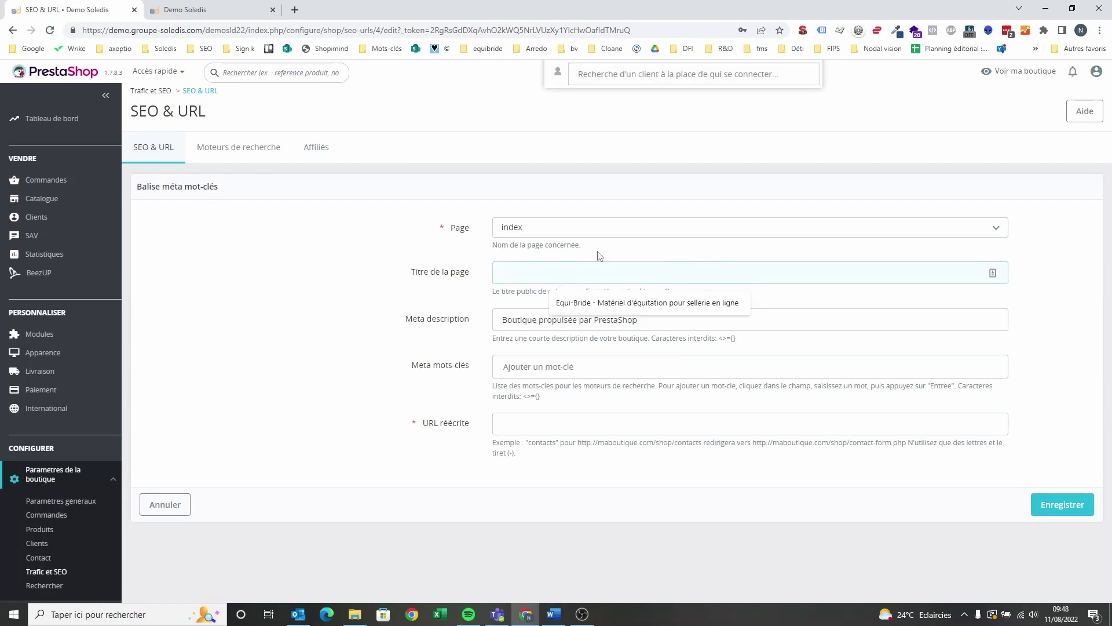
click(535, 324)
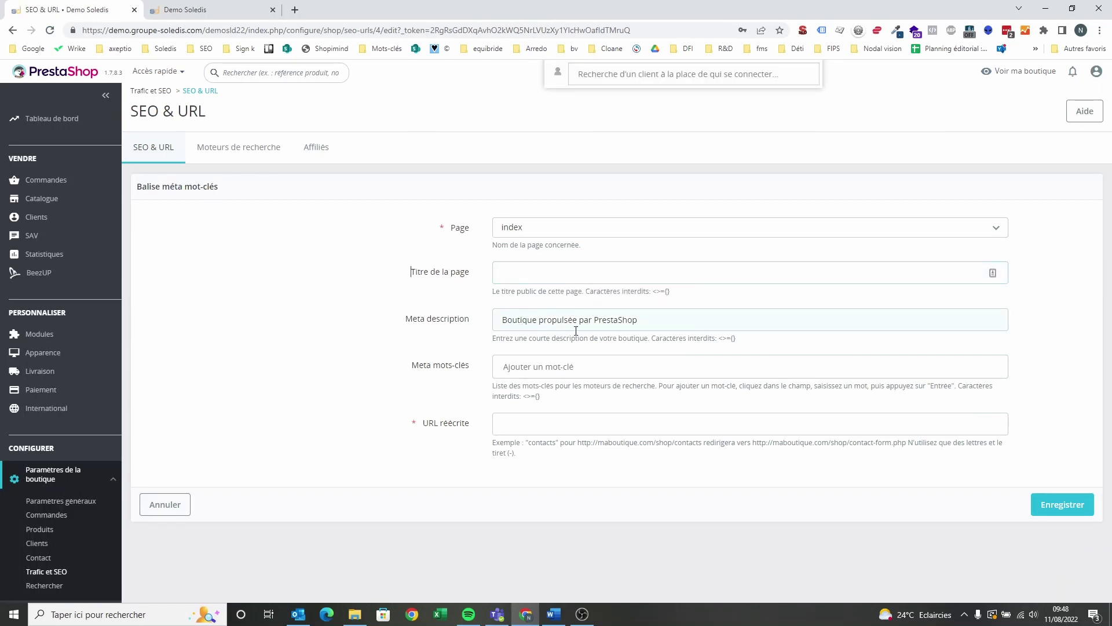
key(alt+Tab)
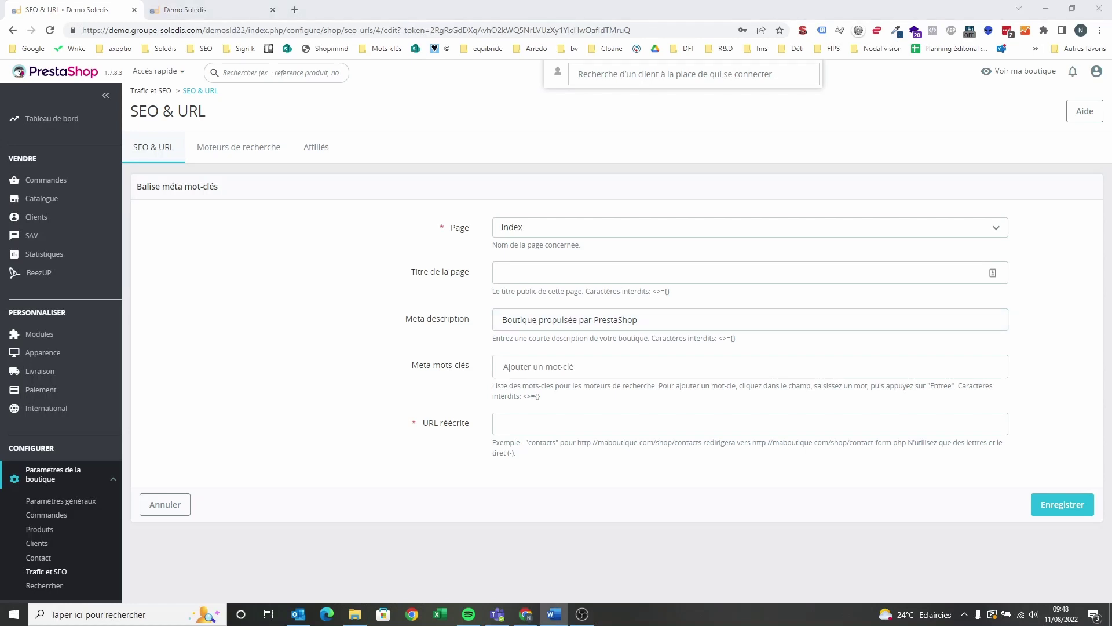
key(alt+Tab)
text(Démo Soledis | Site de vêtements et de mode en ligne)
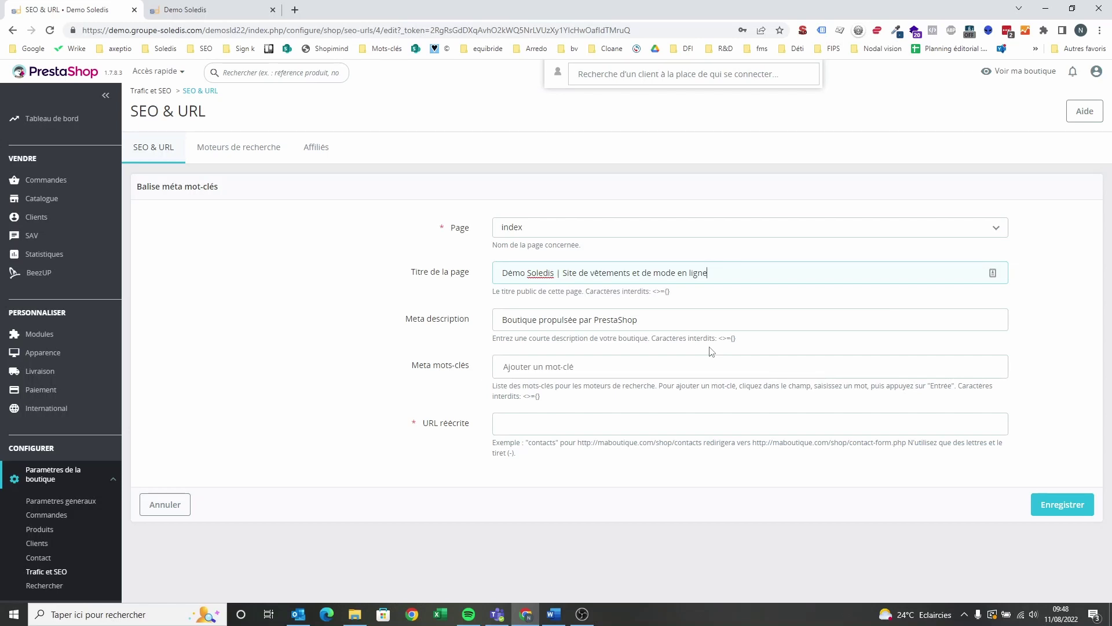
Save the meta description as "Découvrez les dernières tendances mode femme et homme en ligne sur Démo Soledis. Choisissez parmi + de 400 marques : jeans, chaussures, robes et accessoires.".
click(197, 367)
triple_click(589, 319)
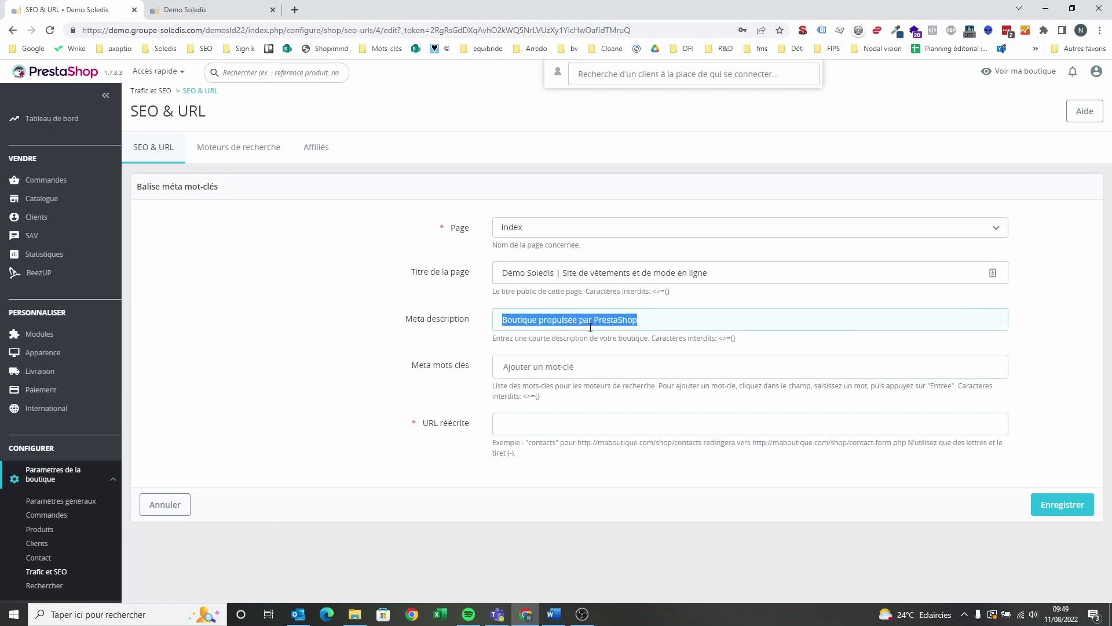
key(ctrl+v)
drag(513, 330, 481, 333)
click(653, 312)
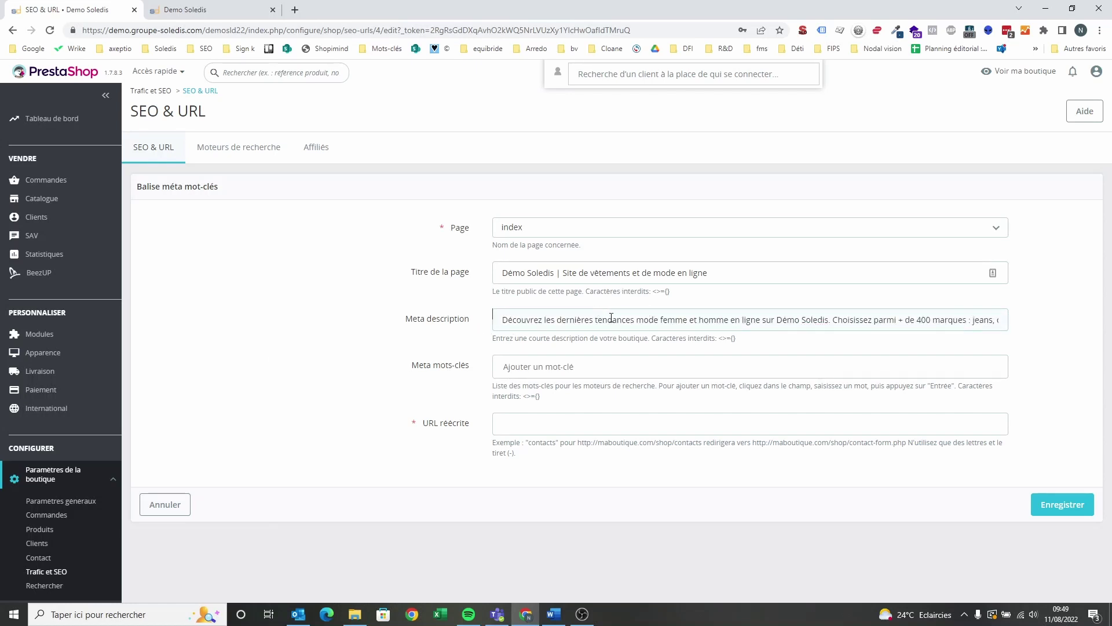
drag(695, 320, 1054, 321)
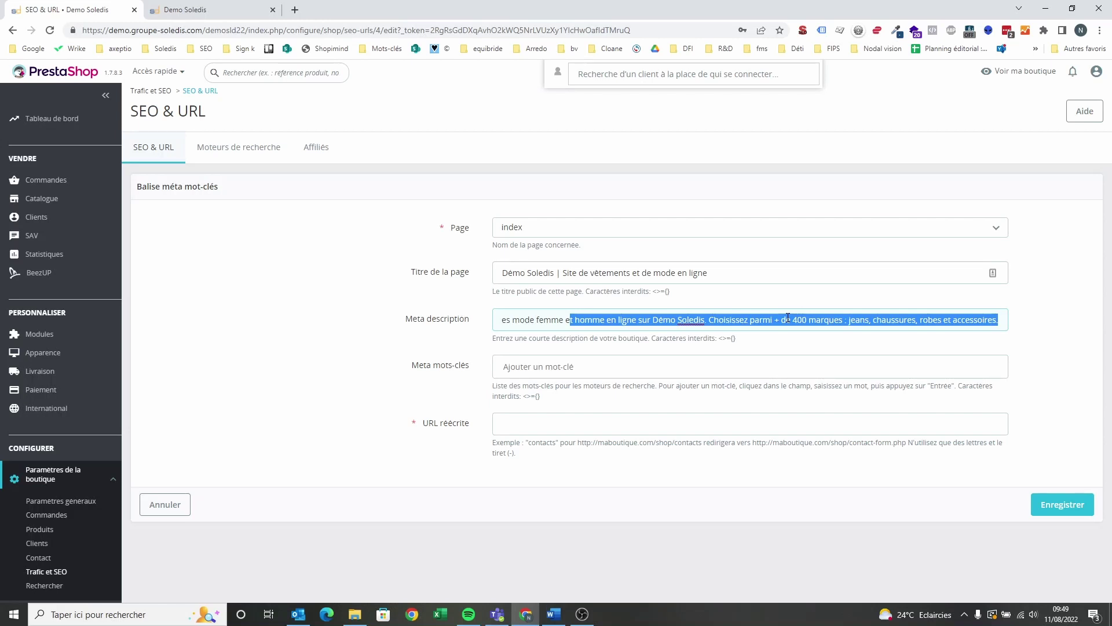
click(1050, 515)
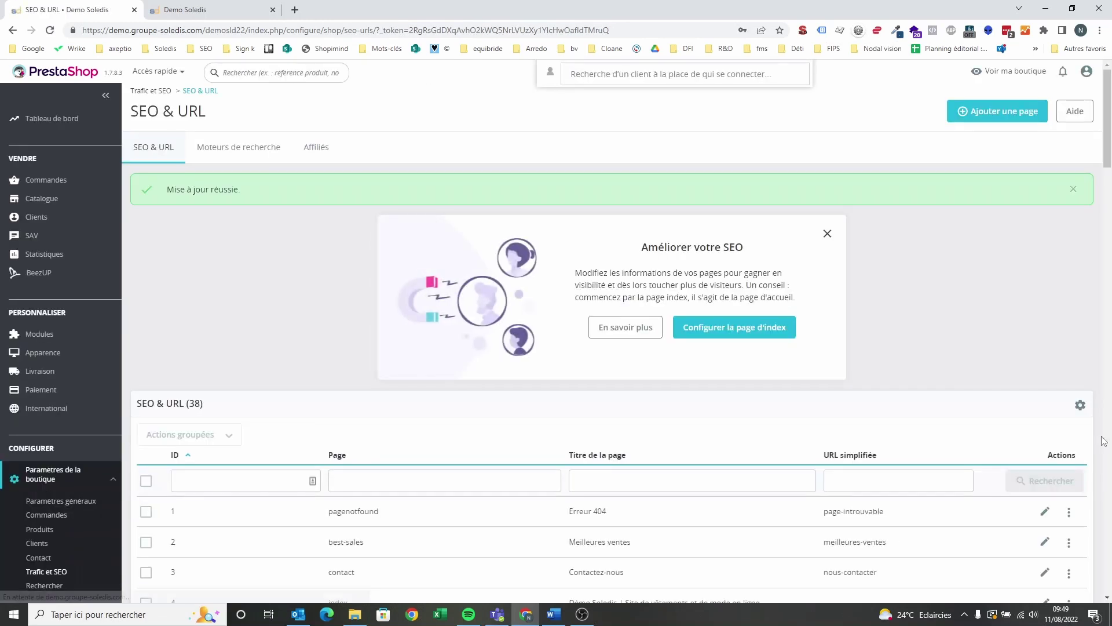
Reload the storefront home page and check its title and description with the SEO extension.
key(ctrl+Tab)
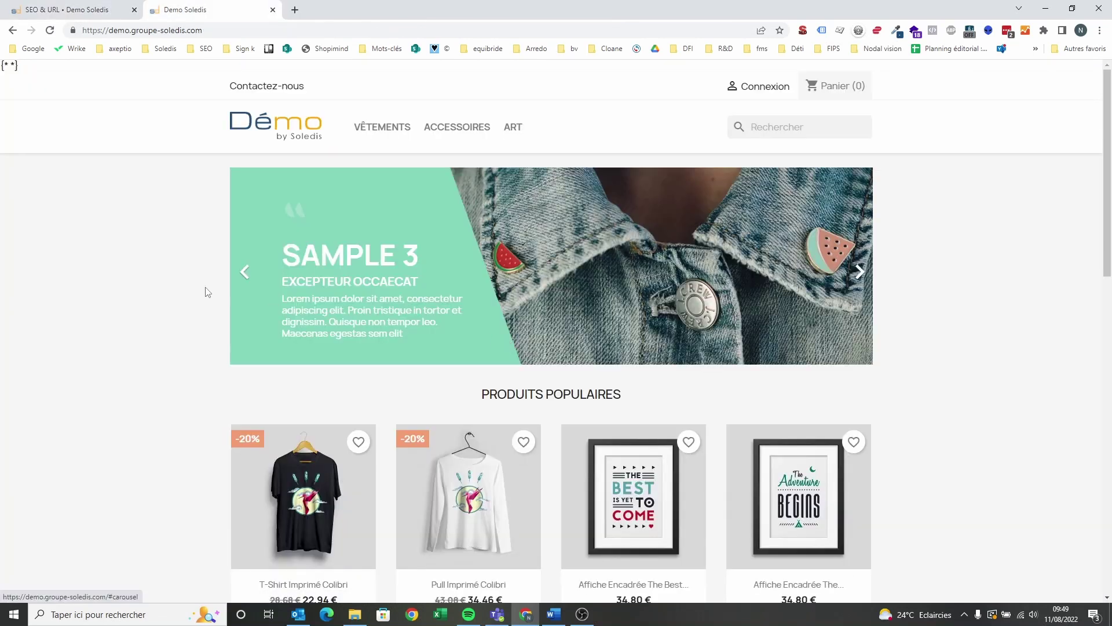
key(F5)
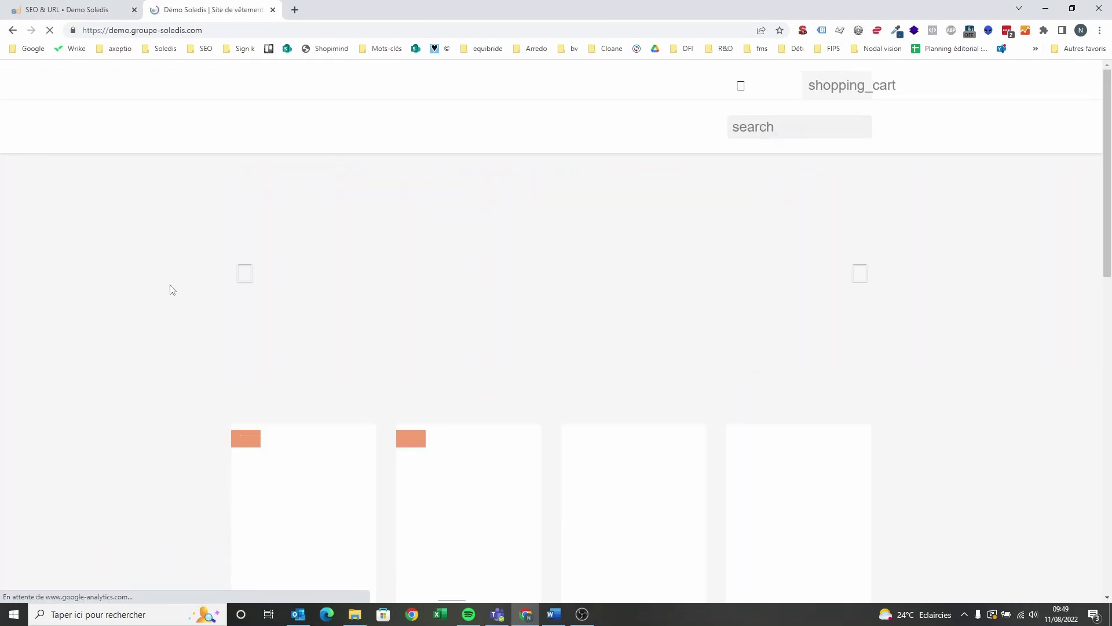
click(803, 31)
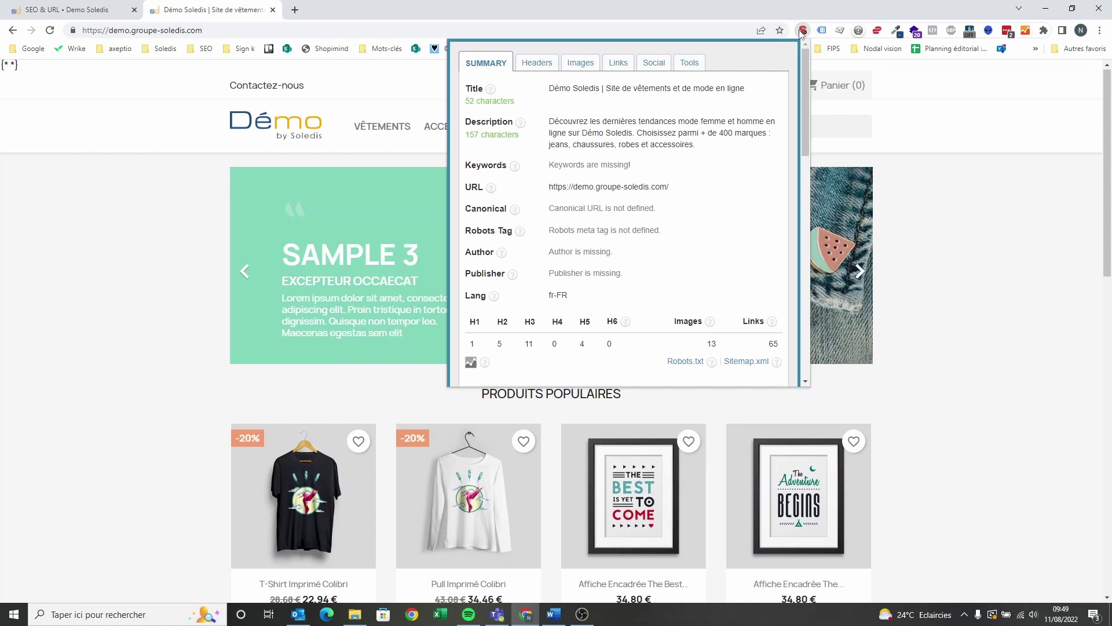
click(802, 30)
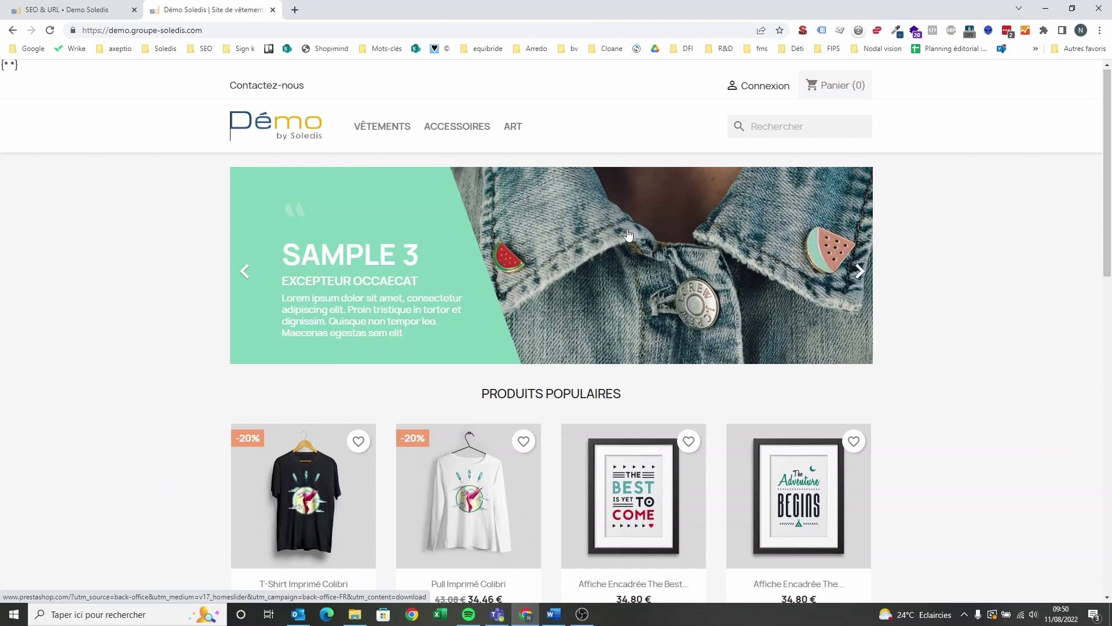
Open the storefront's Vêtements category and inspect its meta title and description with the SEO extension.
click(391, 126)
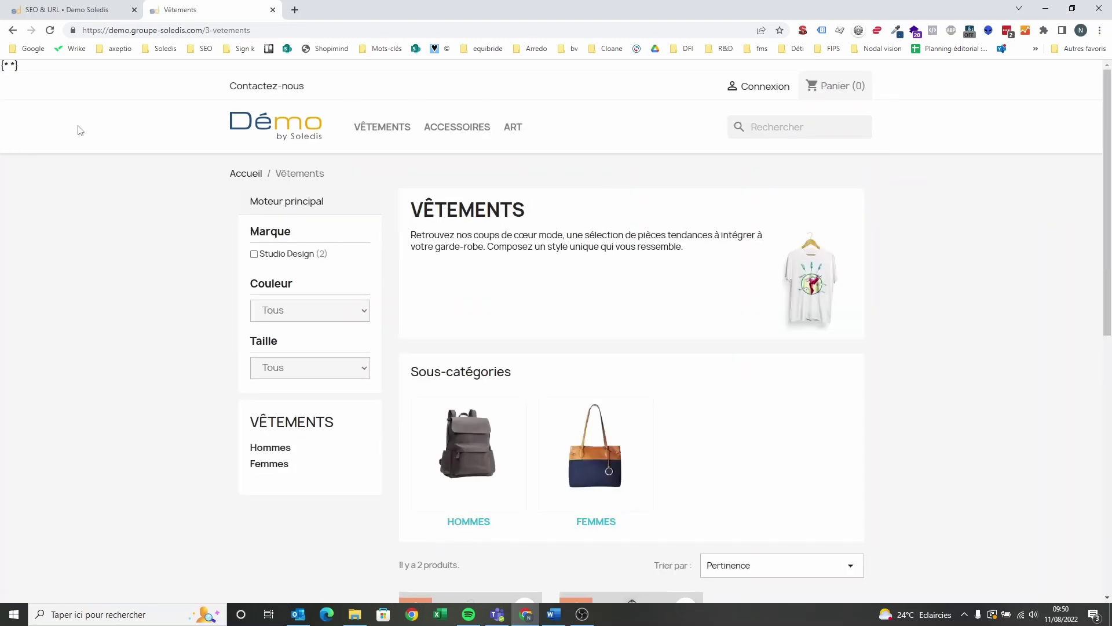
click(803, 30)
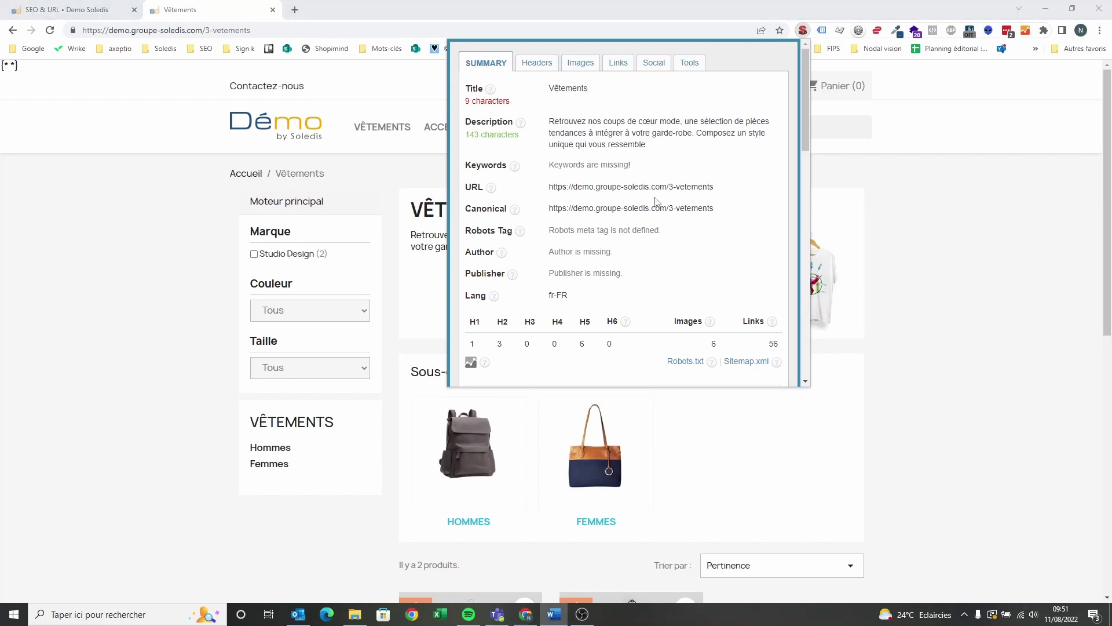
click(297, 10)
text(https://addons.prestashop.com/fr/url-redirections/20856-seo-meta-tags-manager.html)
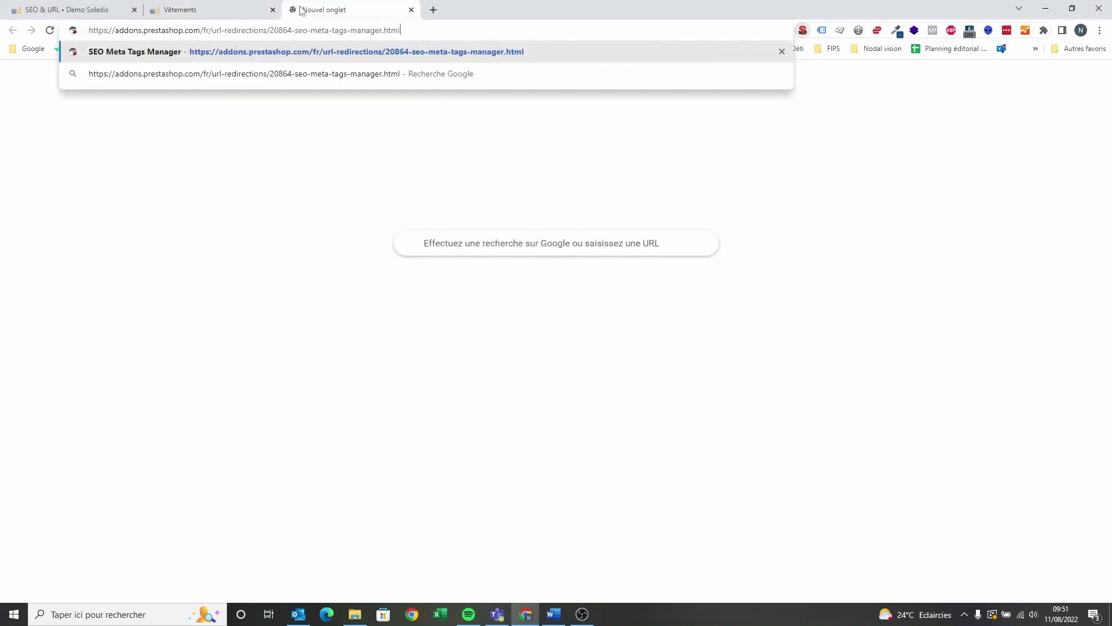
key(Return)
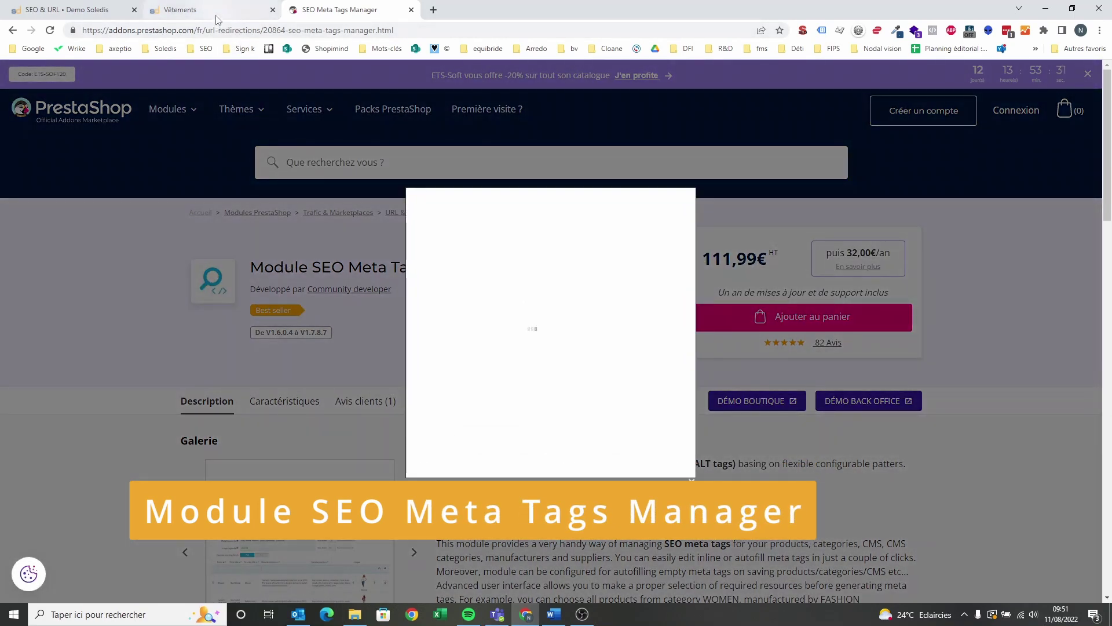
Return to the storefront's Vêtements page and review its SEO summary again.
click(217, 10)
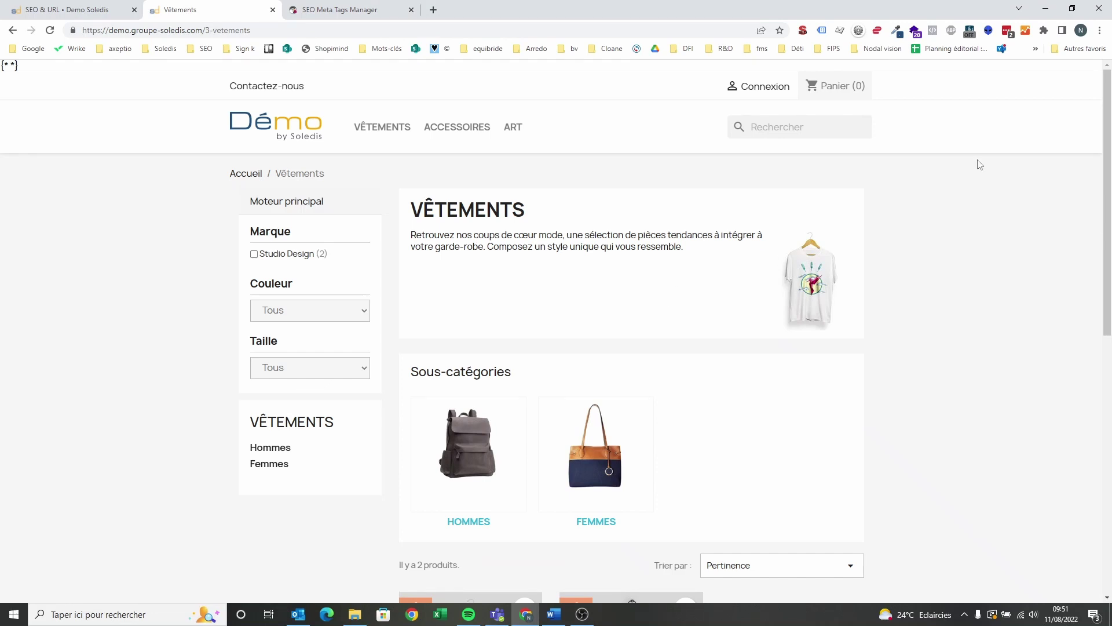
click(810, 32)
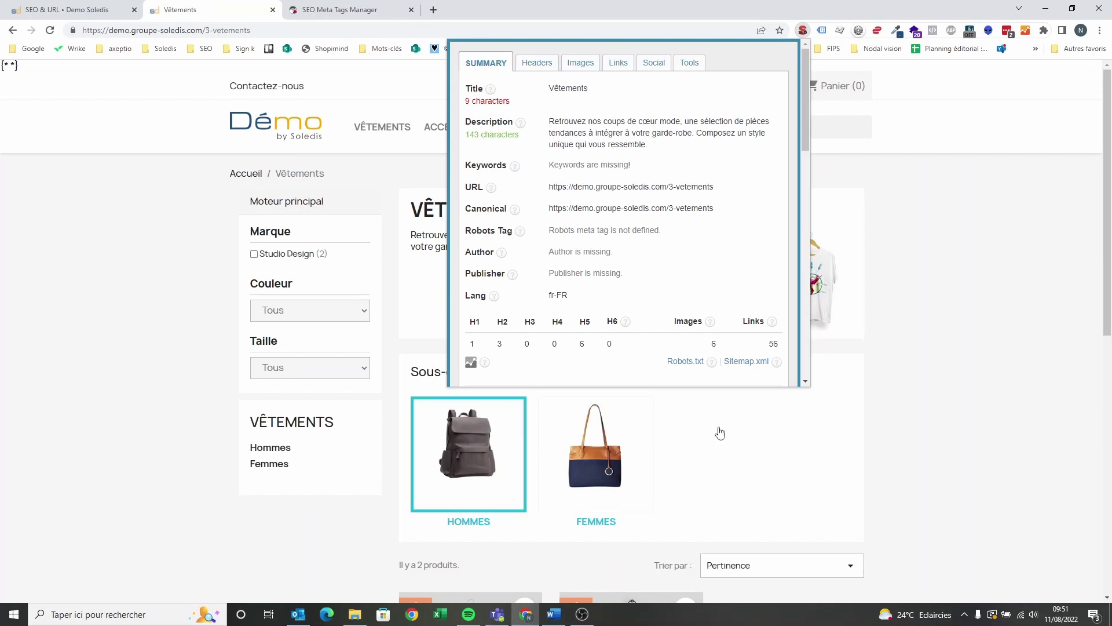
click(998, 340)
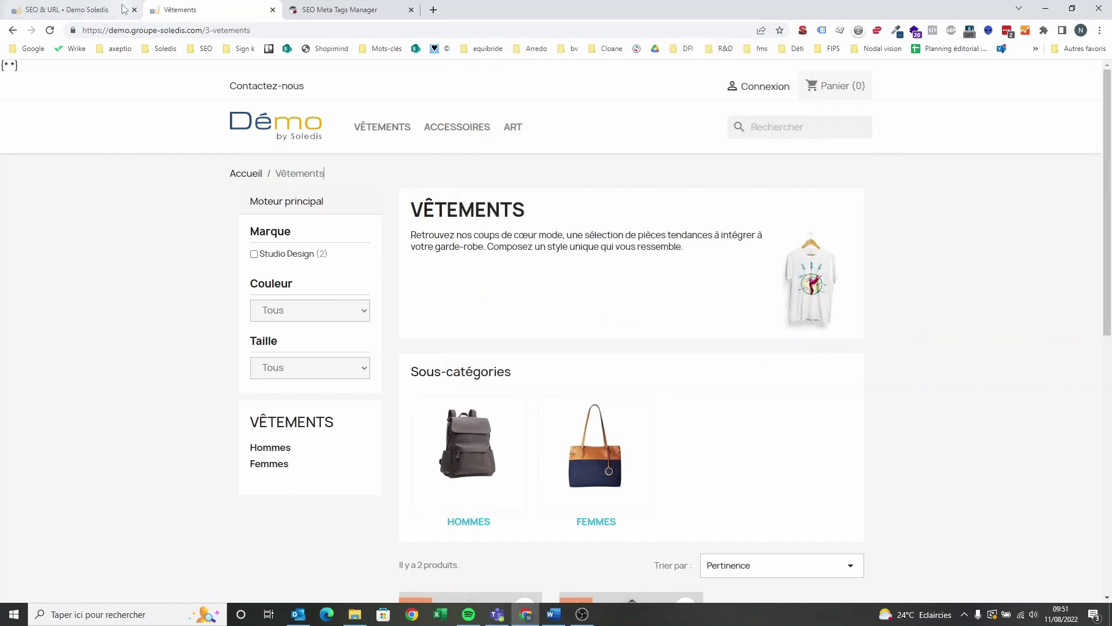
Open the Vêtements category for editing from the back office's catalogue categories.
click(67, 10)
mouse_move(43, 199)
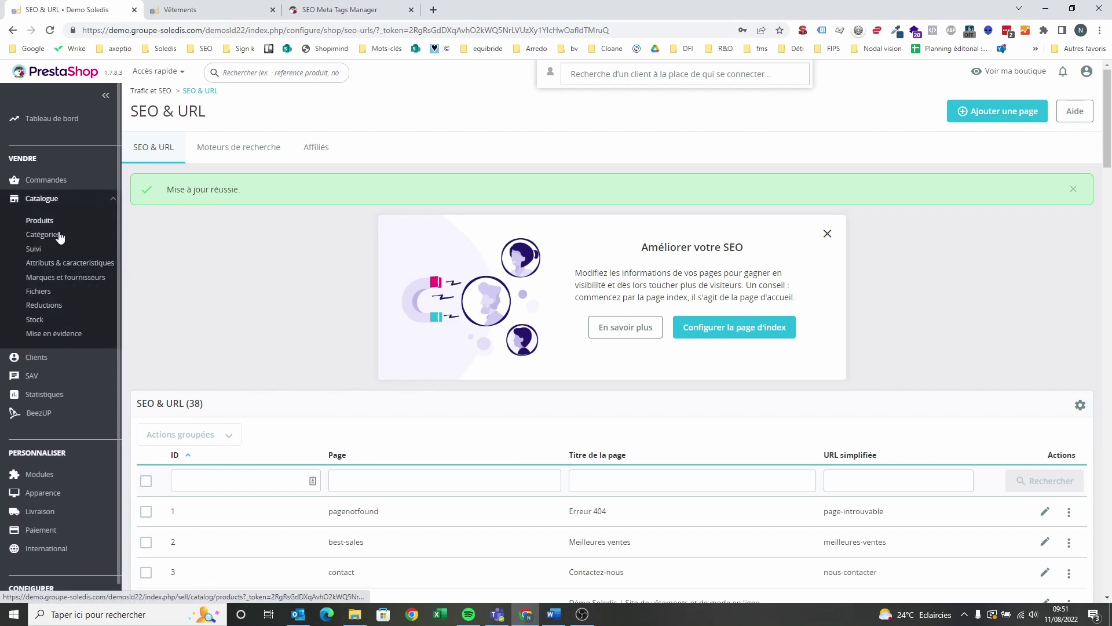
click(57, 236)
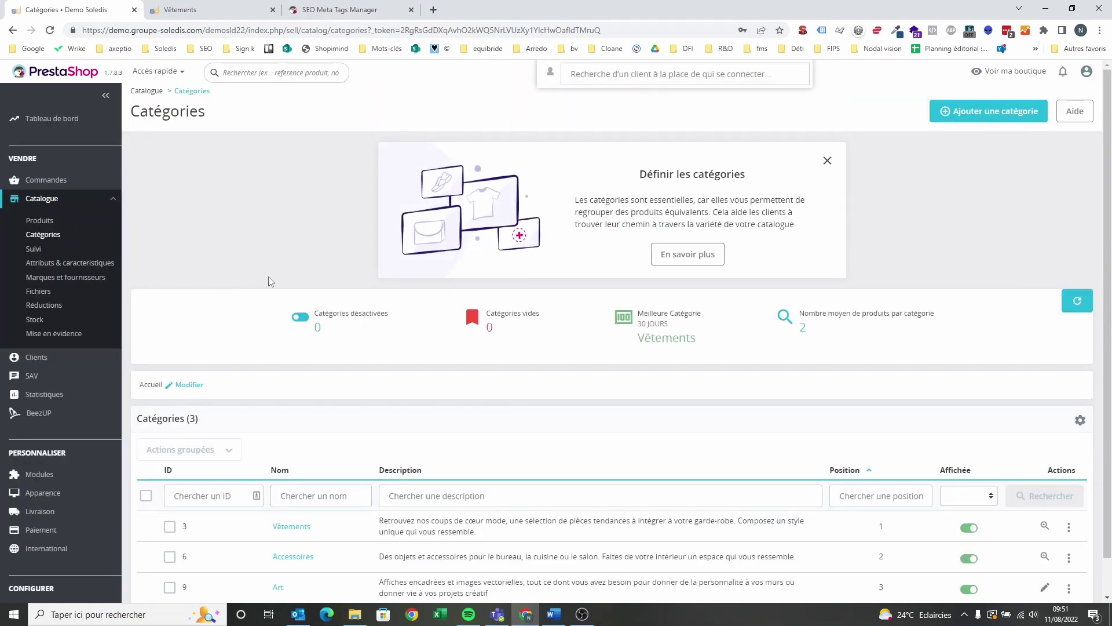
scroll(268, 281, down, 1)
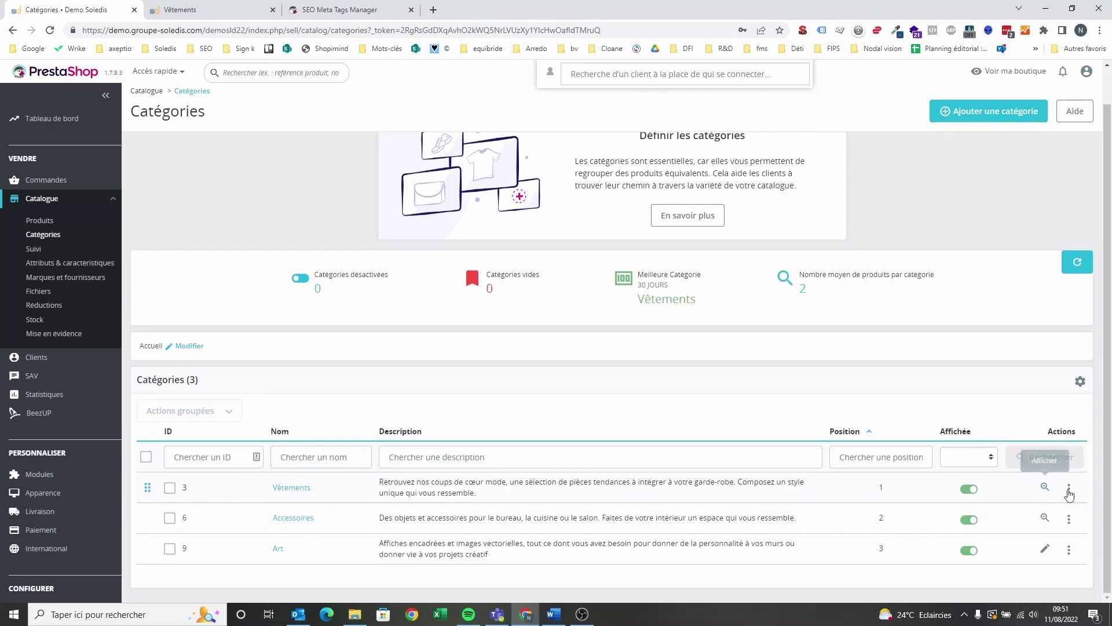
click(1069, 489)
click(1040, 508)
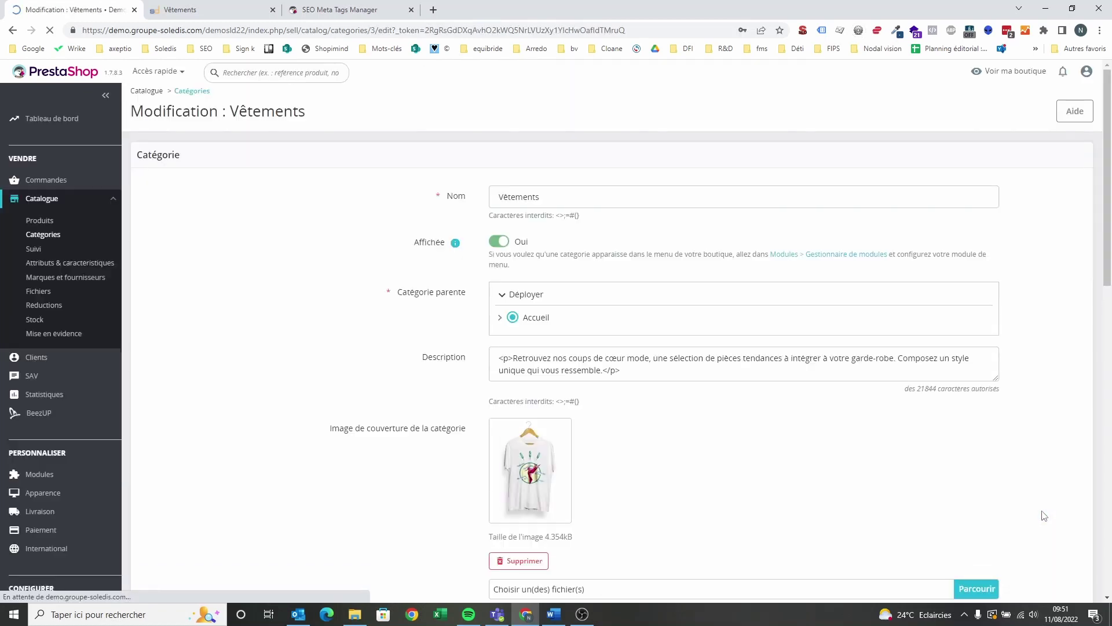
Set the Vêtements category's title tag to "Vêtements Homme & Femme | Nouvelle collection | Soledis".
scroll(442, 208, down, 12)
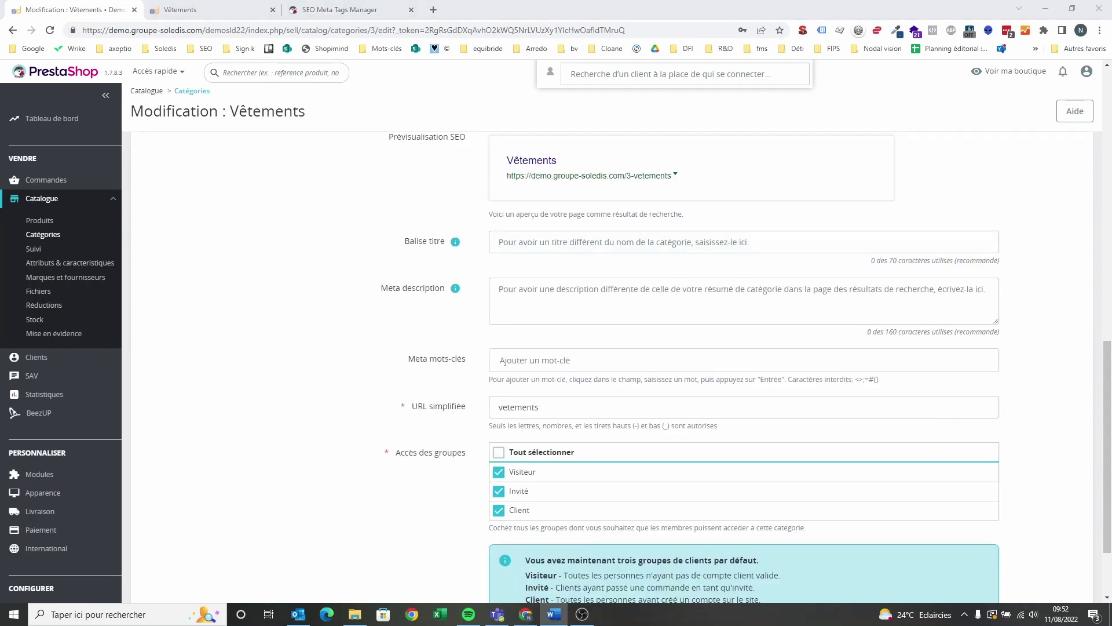
click(631, 242)
text(Vêtements Homme & Femme | Nouvelle collection | Soledis)
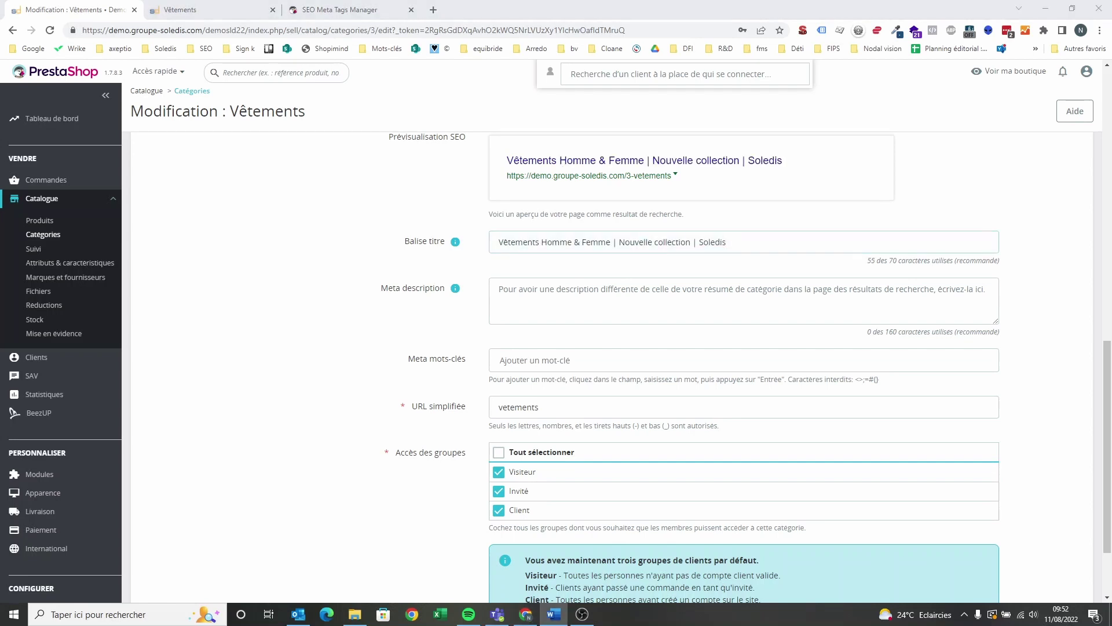
Set the meta description to "Découvrez la nouvelle collection disponible chez Démo Soledis. Découvrez les nouveautés jeans, t-shirts, vestes et plus de vos marques préférées." and save.
click(522, 301)
text(Découvrez la nouvelle collection disponible chez Démo Soledis. Découvrez les nouveautés jeans, t-shirts, vestes et plus de vos marques préférées.)
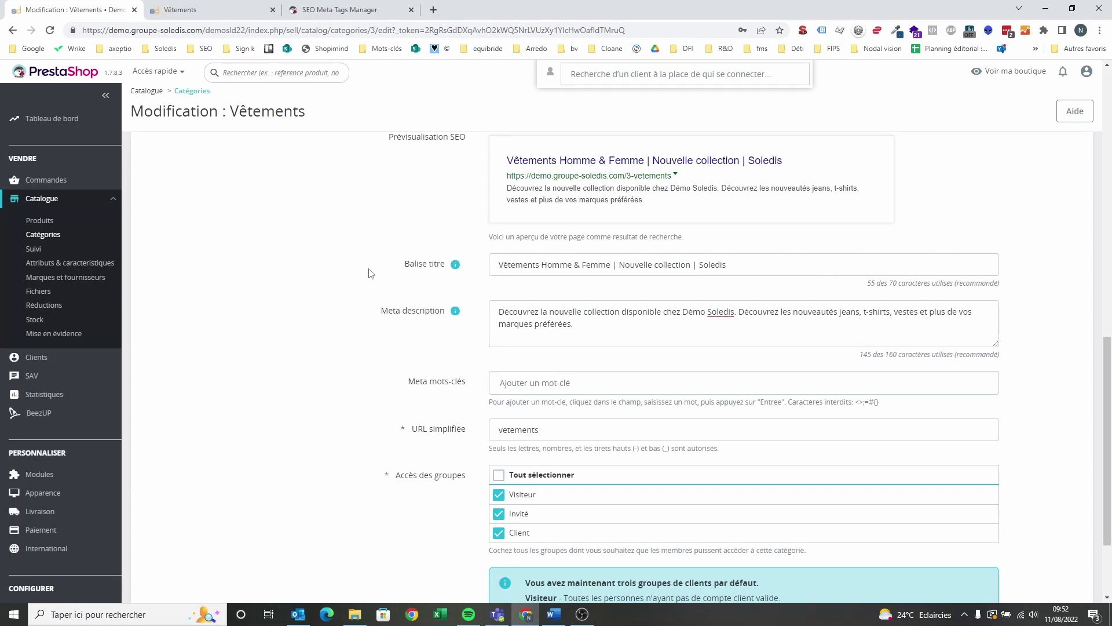
scroll(367, 280, down, 2)
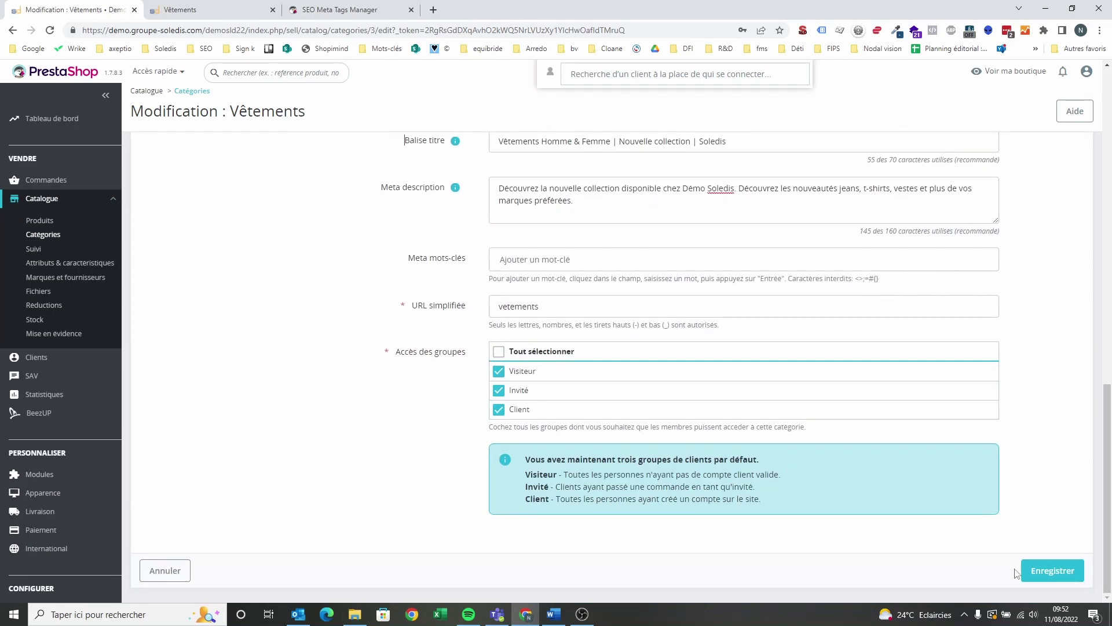
click(1050, 572)
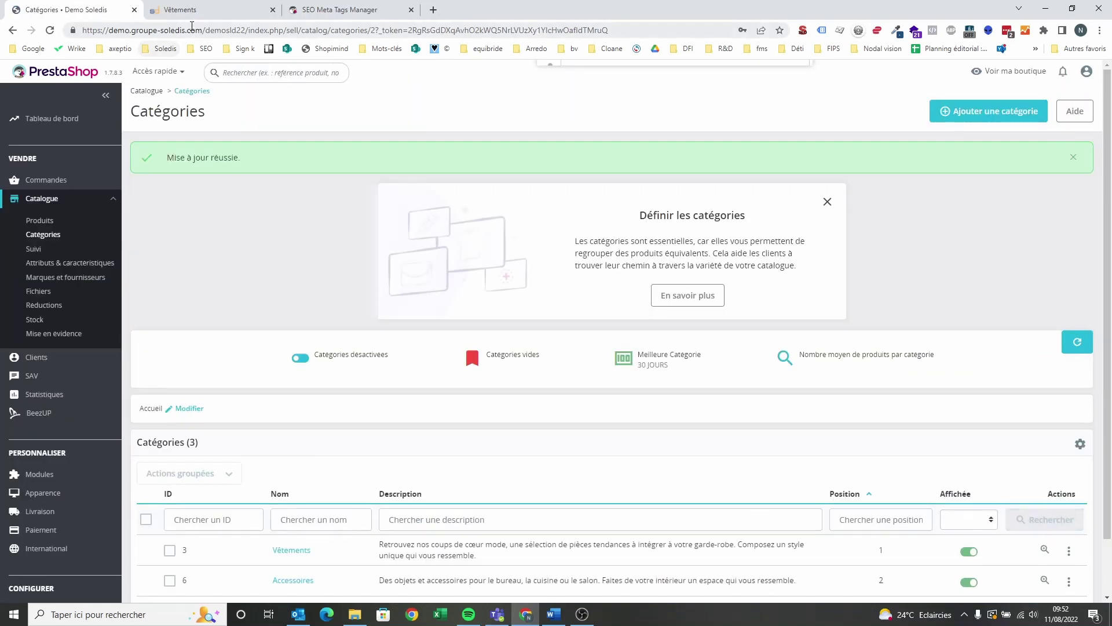
Reload the storefront's Vêtements page and check its title and description in the SEO summary.
click(197, 10)
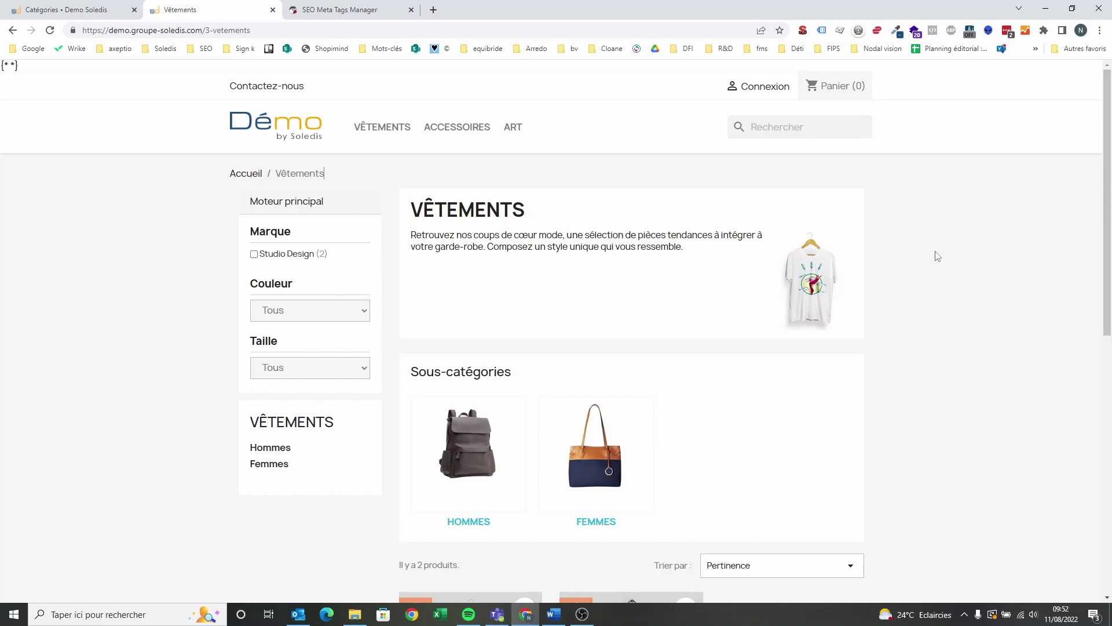
key(F5)
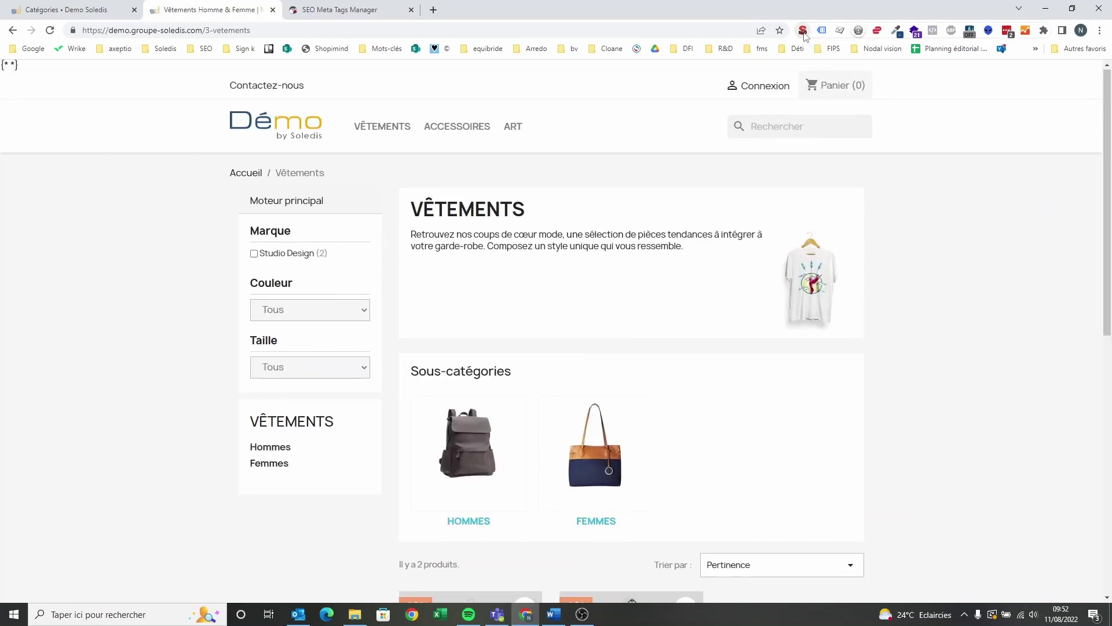
click(803, 31)
drag(559, 89, 771, 94)
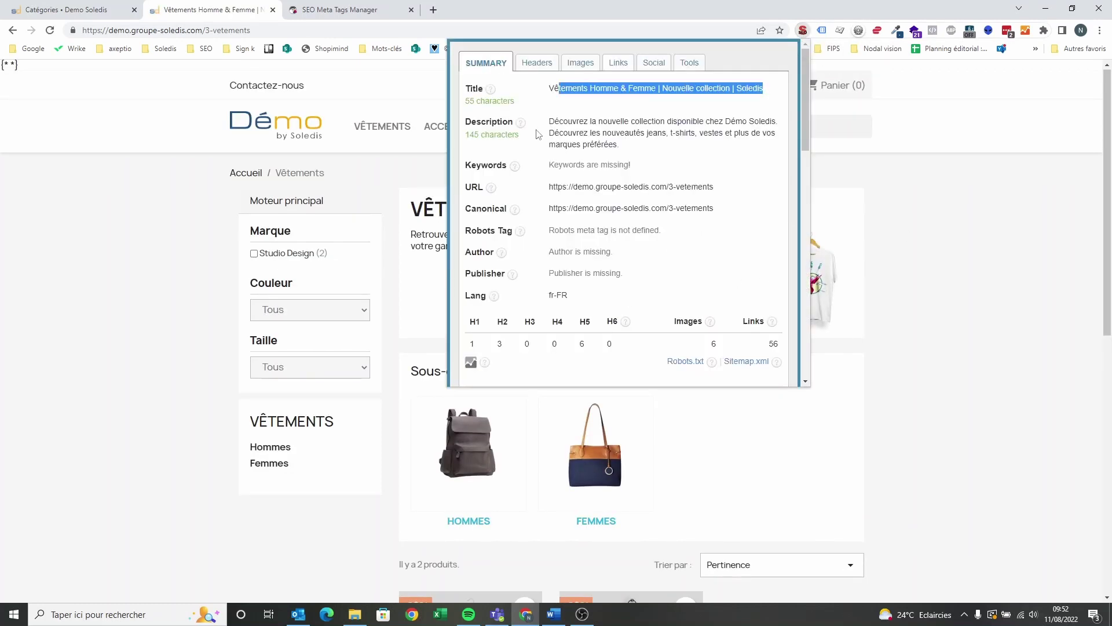
drag(551, 122, 644, 150)
click(978, 192)
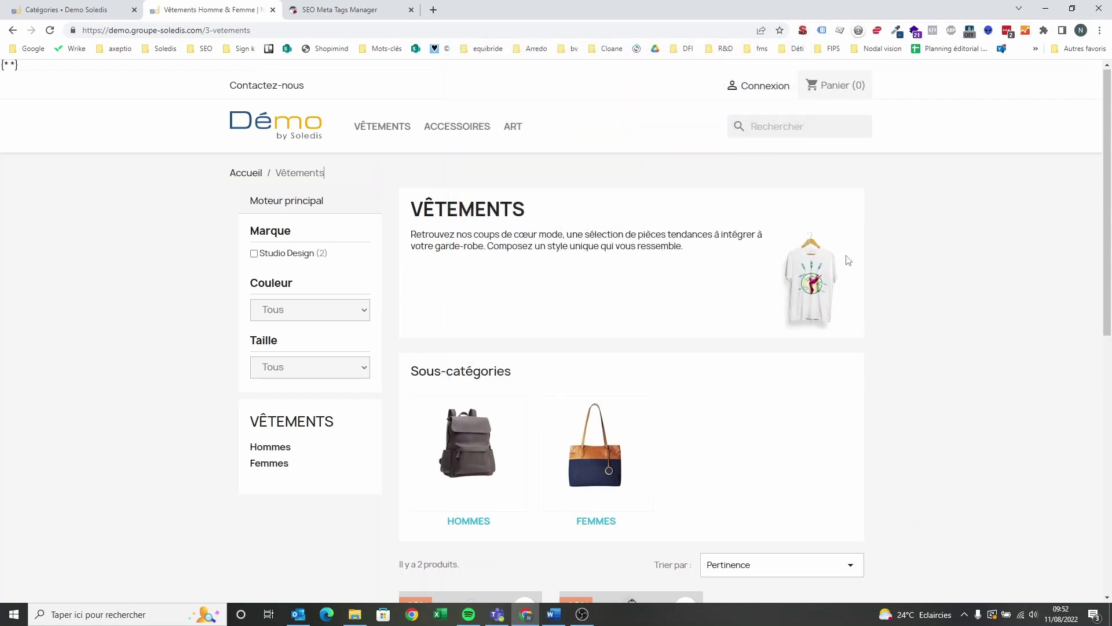
Open the T-shirt imprimé colibri product page from the Hommes subcategory and review its title and description in the SEO summary.
click(504, 427)
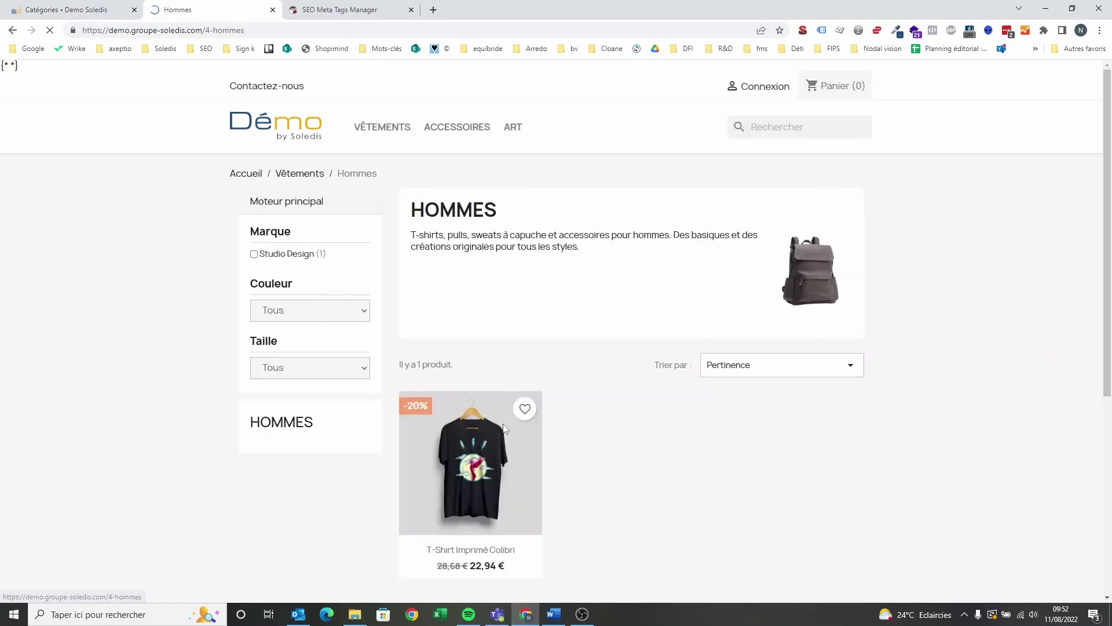
scroll(508, 410, down, 1)
scroll(508, 410, down, 1)
click(487, 348)
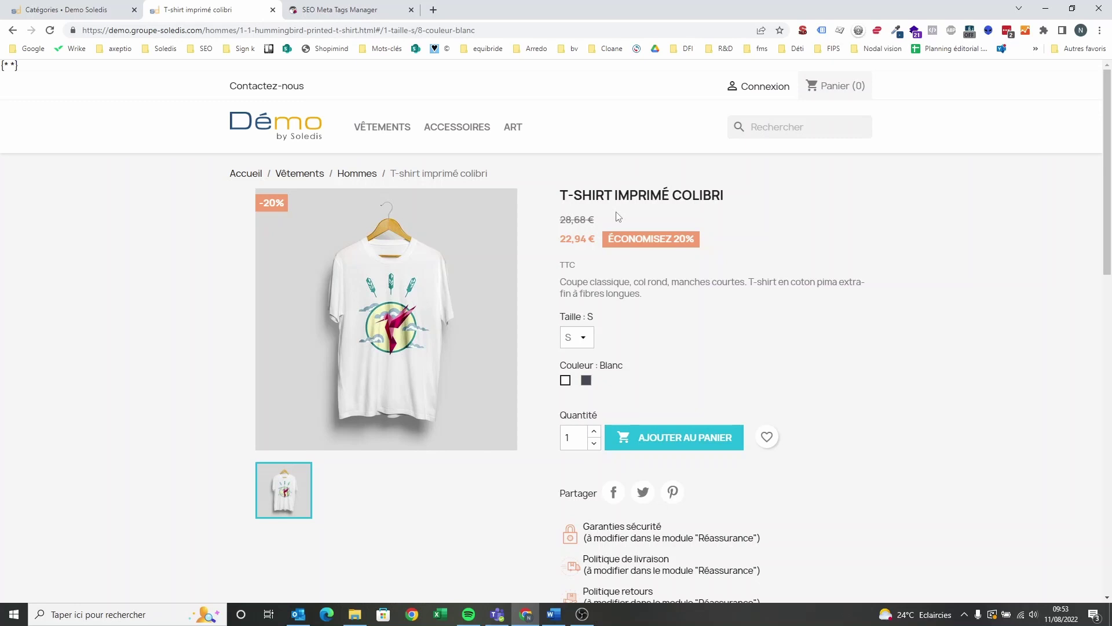
click(804, 30)
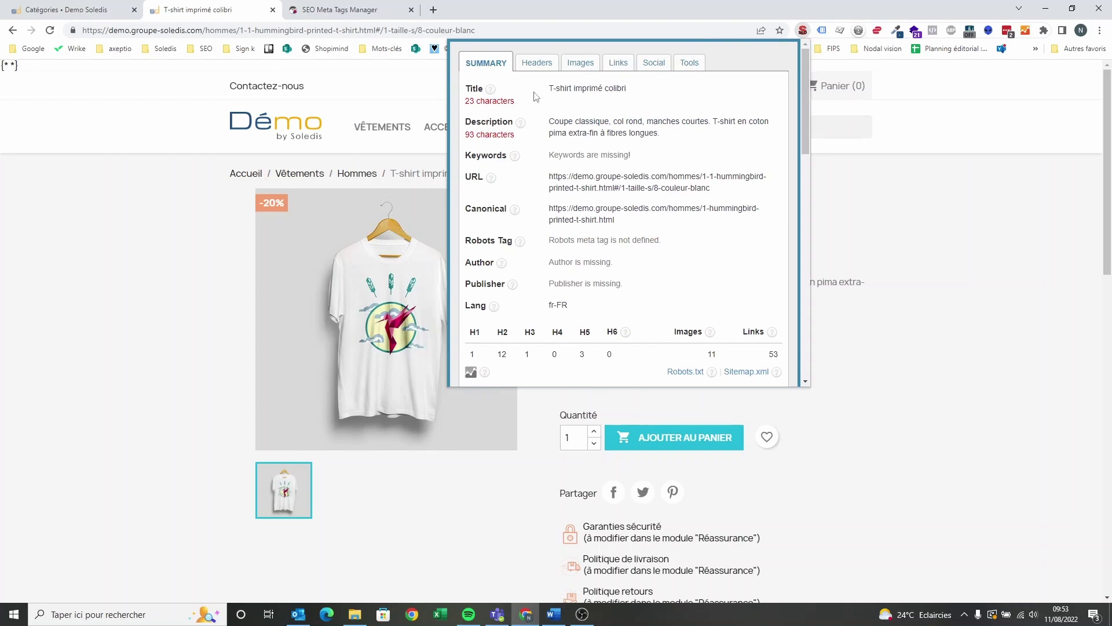
key(Escape)
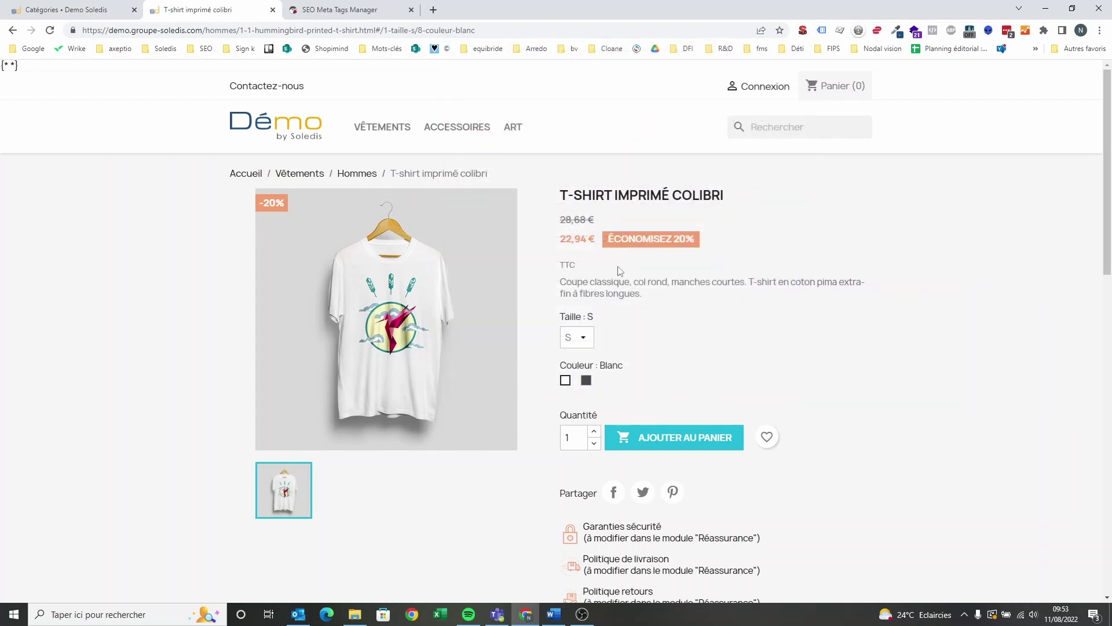
Open the Mug personnalisable product from the back office's catalogue and examine its SEO title tag and meta description fields.
click(97, 8)
click(50, 226)
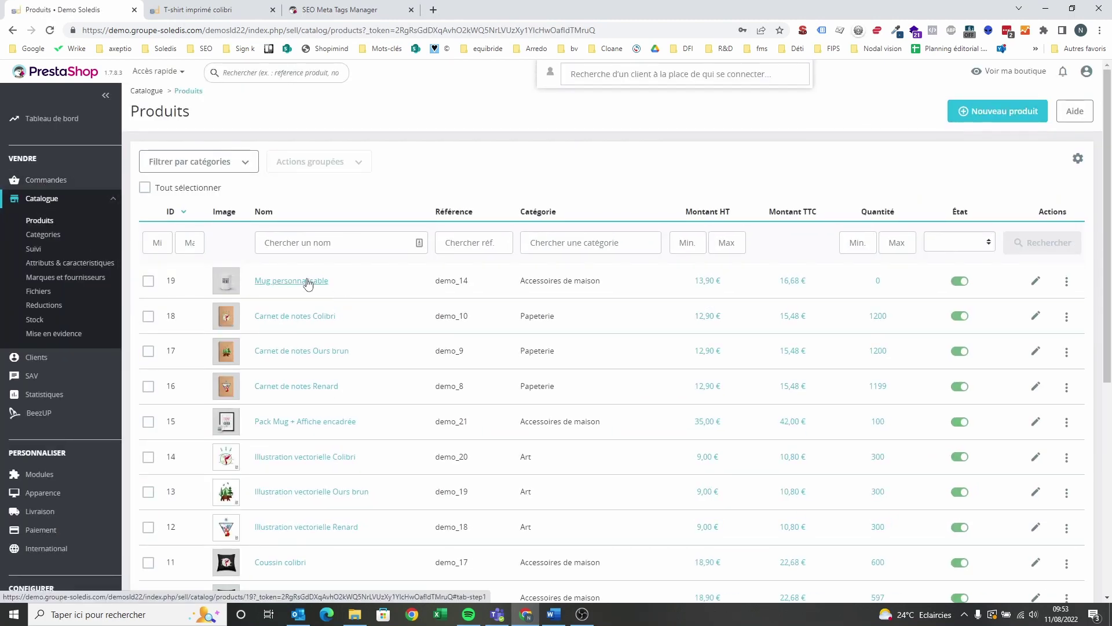
click(1043, 285)
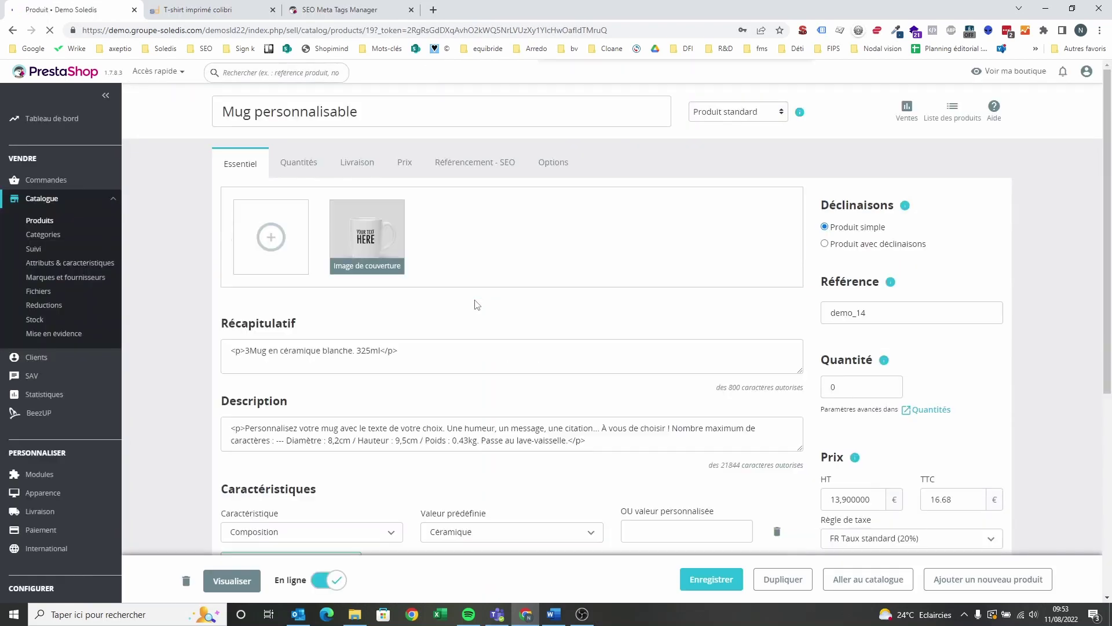
click(471, 165)
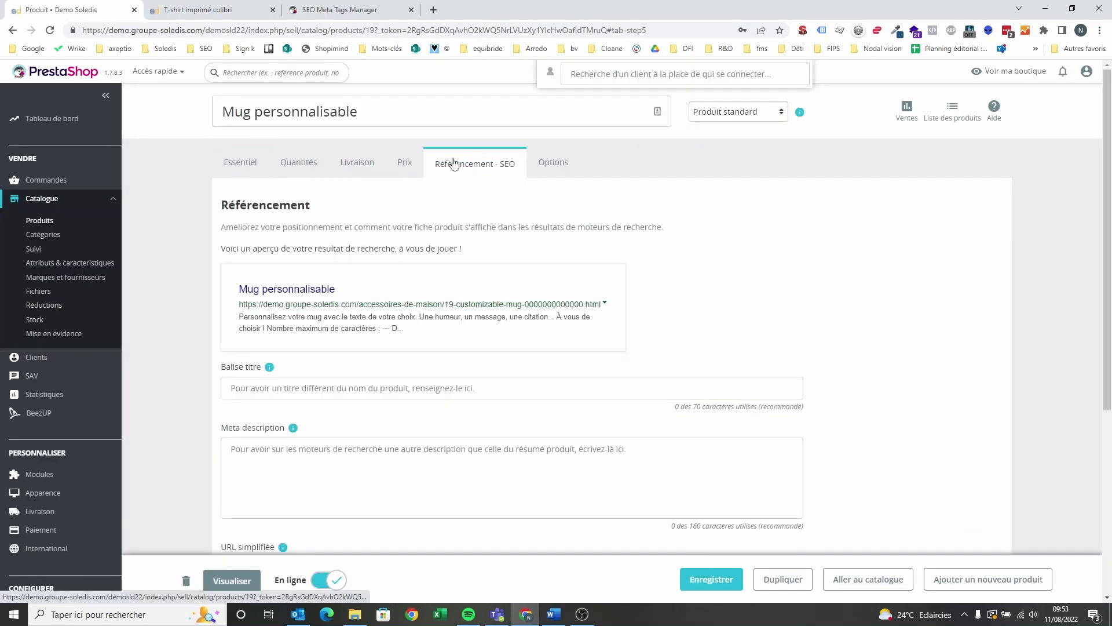
scroll(400, 293, down, 2)
click(305, 278)
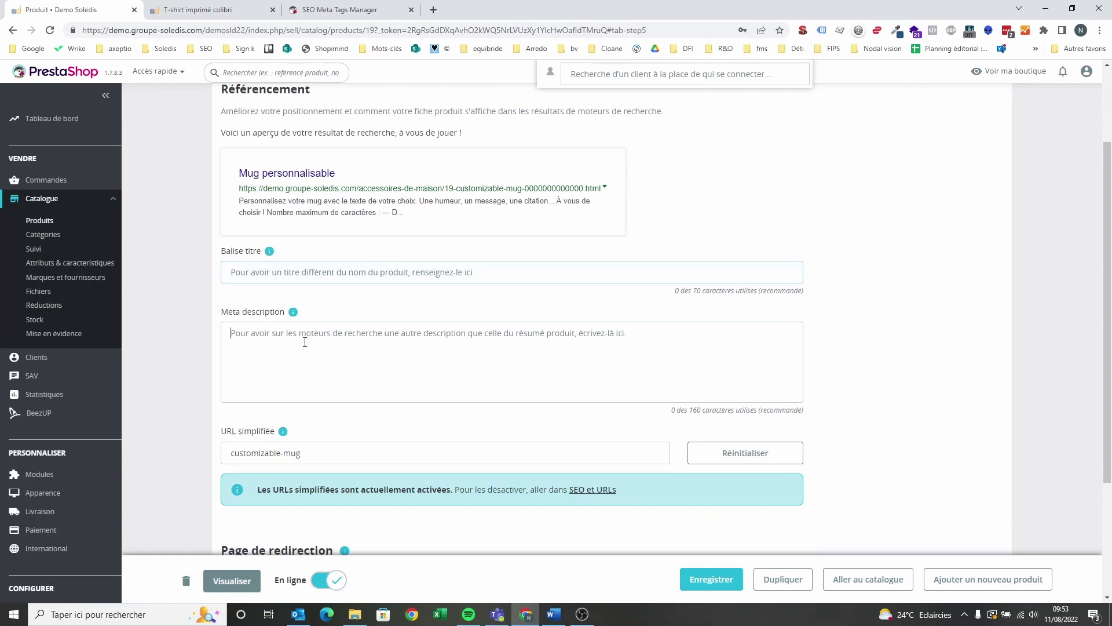
scroll(395, 328, down, 2)
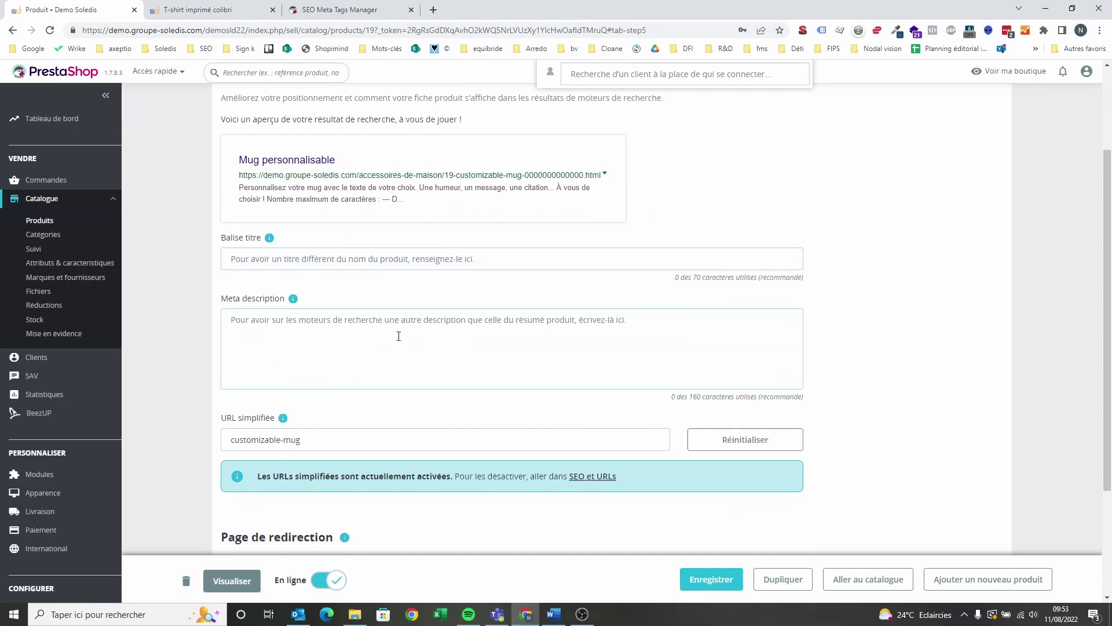